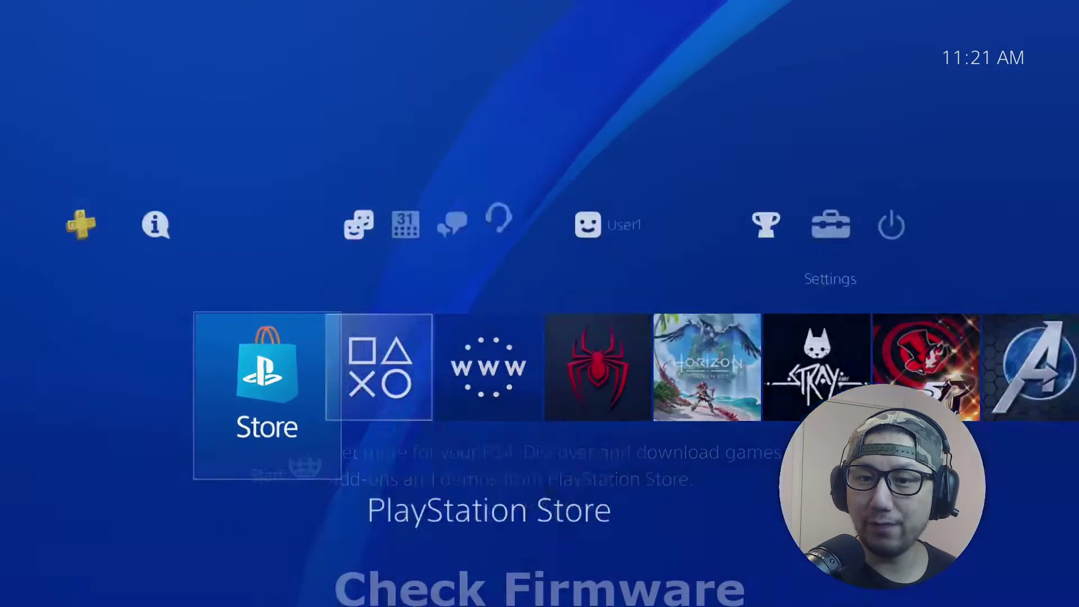
Open the console Settings and view the Network options.
key("Left")
key("Left")
key("Left")
key("Left")
key("Left")
key("Left")
key("Left")
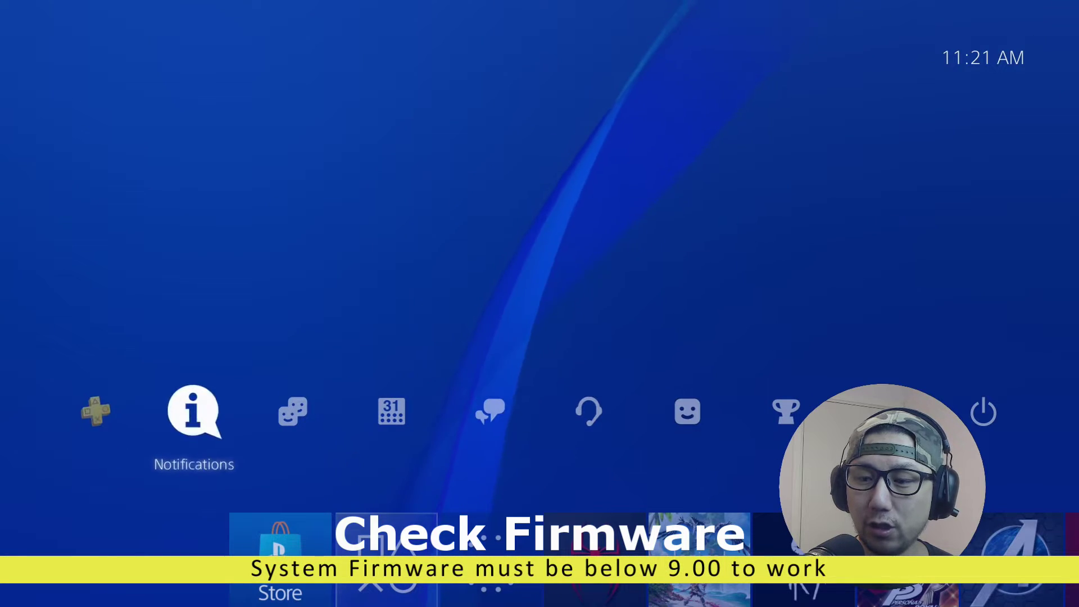
key("Right")
key("Right")
key("Right")
key("Right")
key("Right")
key("Right")
key("Right")
key("Right")
key("Left")
key("Return")
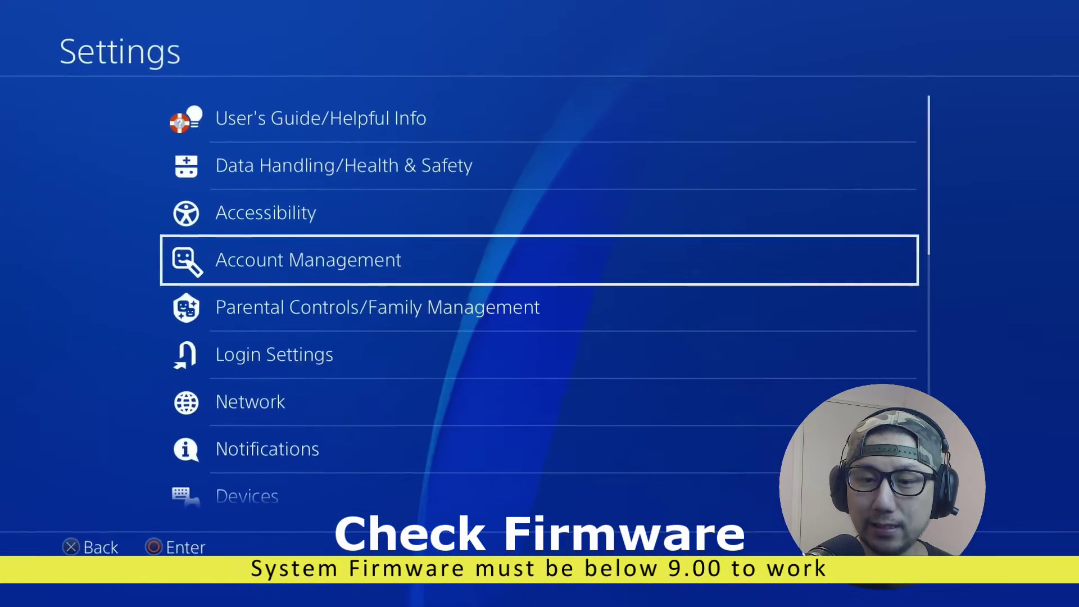
key("Down")
key("Down")
key("Down")
key("Return")
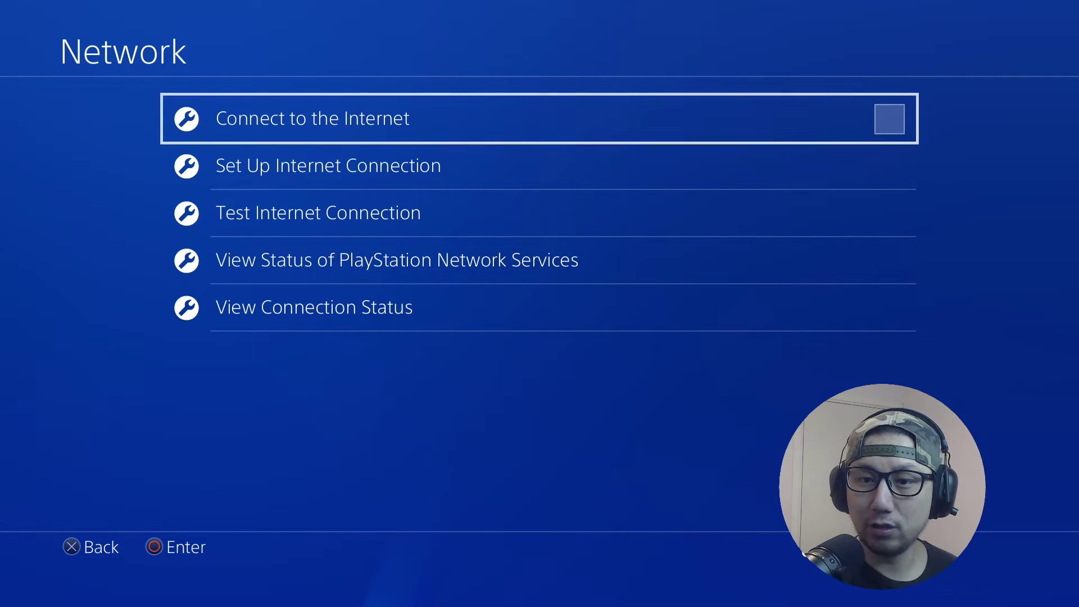
Leave Network and move down the Settings list to System.
key("Escape")
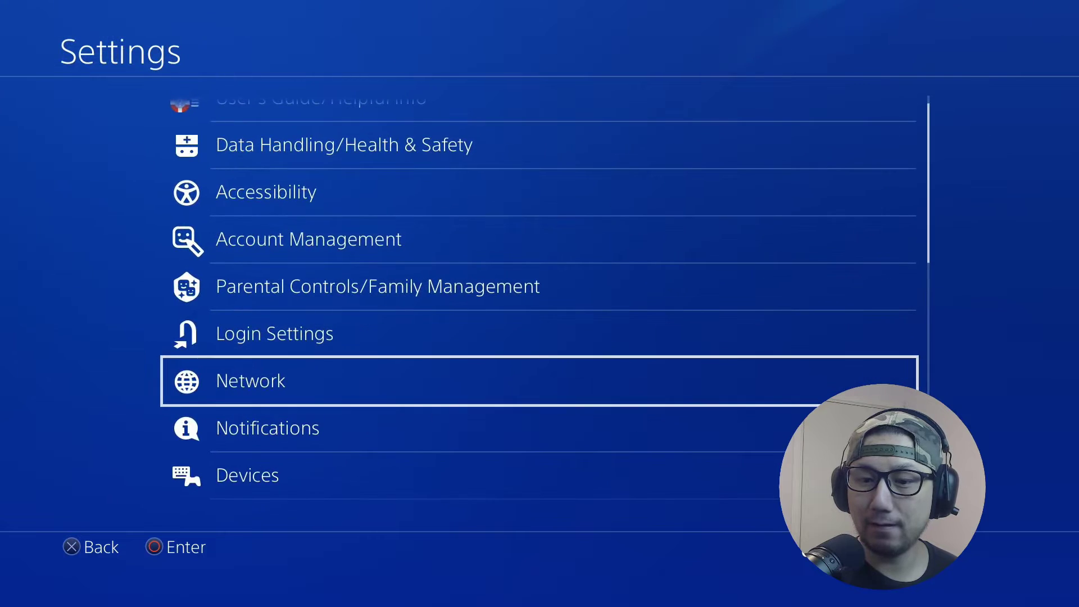
key("Down")
key("Down")
key("Down")
key("Down")
key("Down")
key("Down")
key("Down")
key("Down")
key("Down")
key("Down")
key("Down")
key("Down")
key("Down")
key("Down")
key("Down")
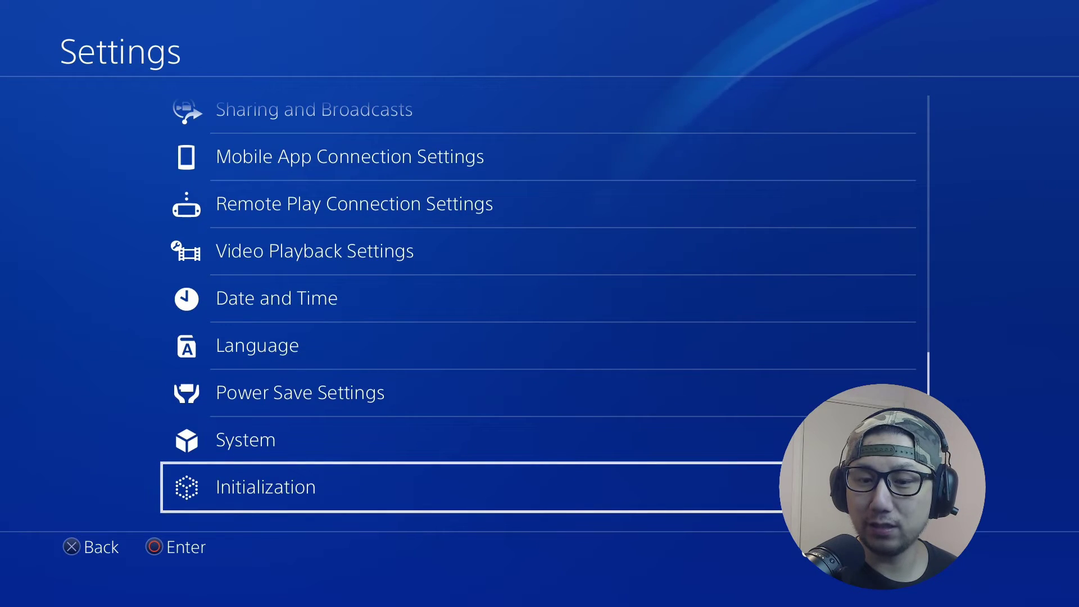
key("Up")
key("Up")
key("Up")
key("Up")
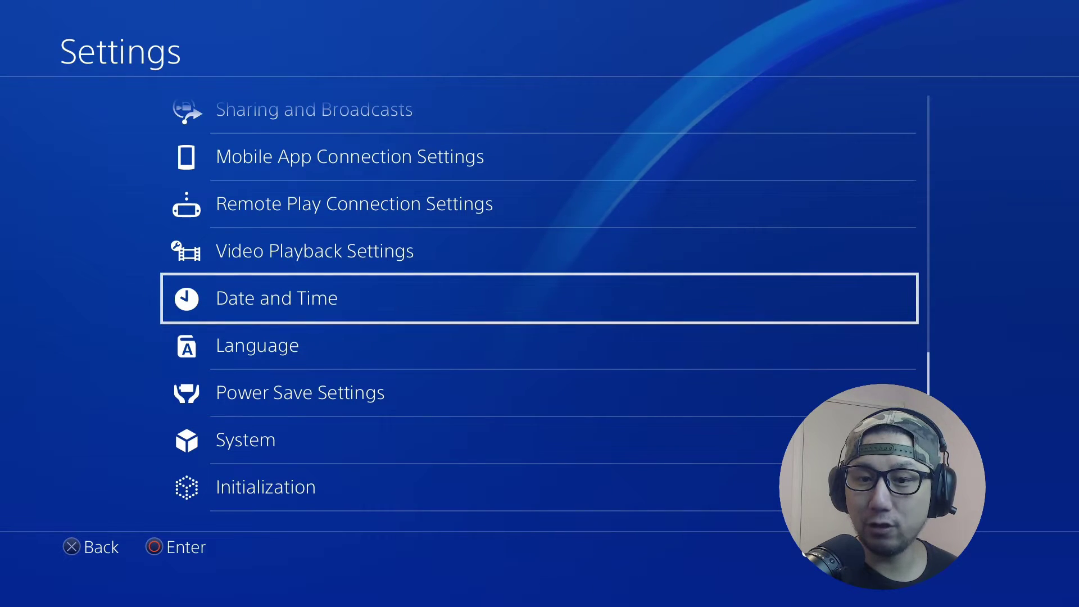
key("Up")
key("Down")
key("Down")
key("Down")
key("Down")
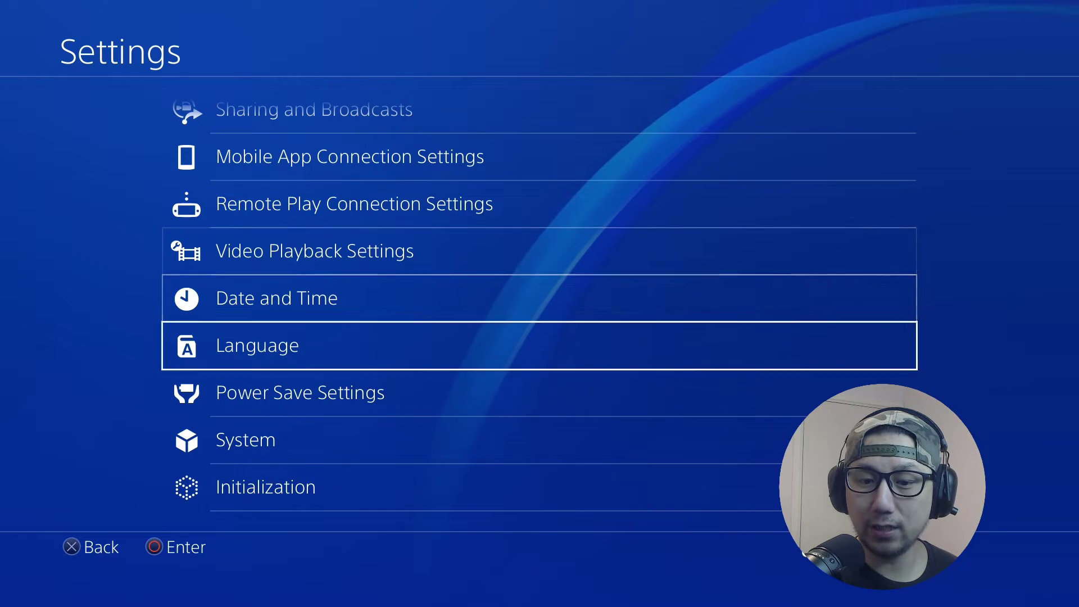
Open System > System Information, confirm system software version 9.00, and go back.
key("Return")
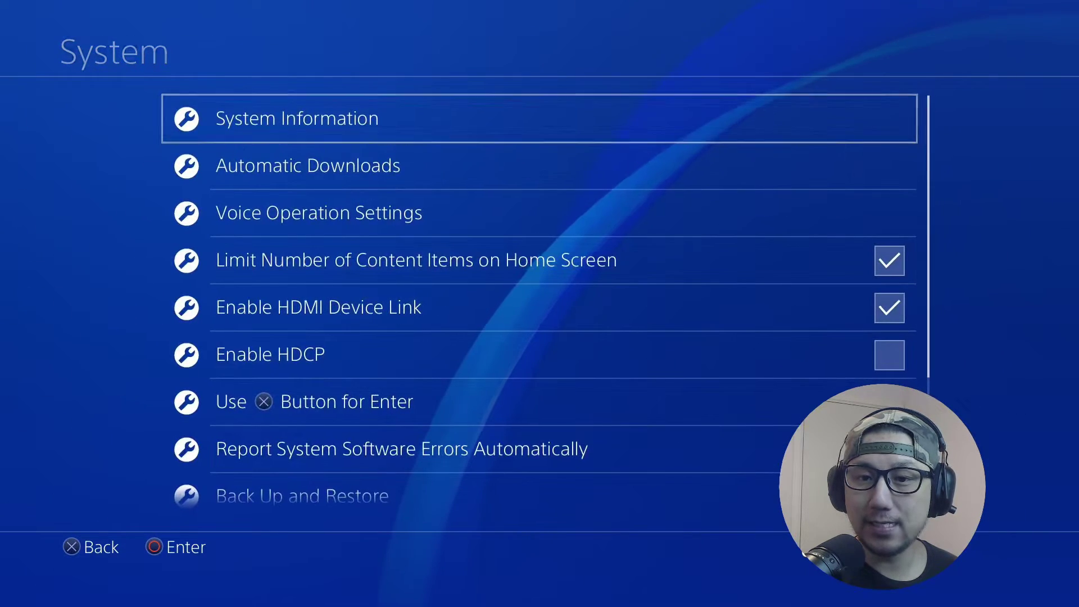
key("Return")
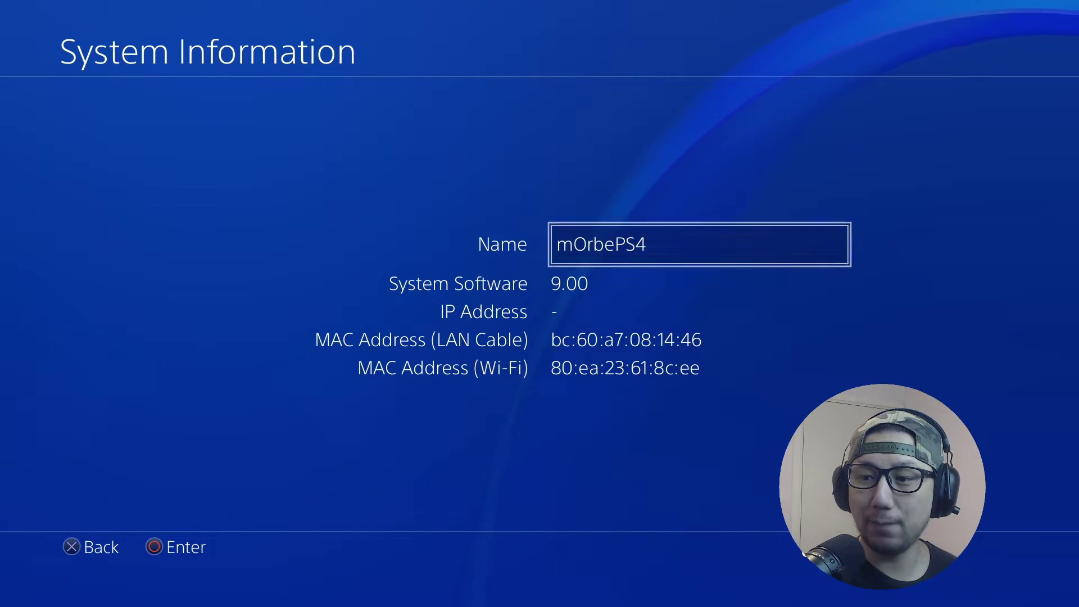
key("Escape")
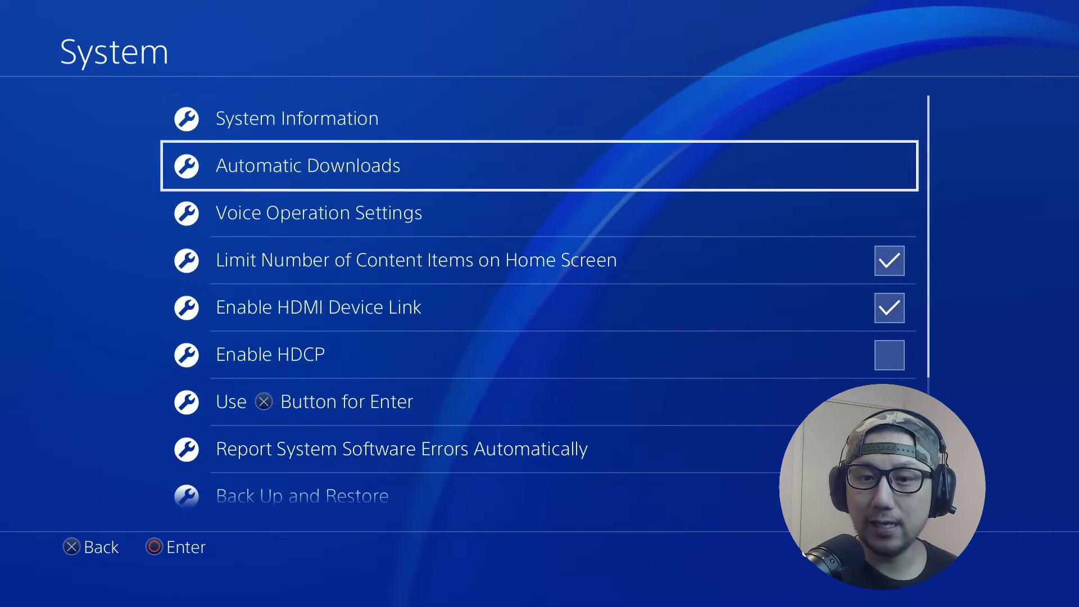
Review Automatic Downloads, confirming System Software Update Files and every other option is unchecked.
key("Return")
key("Down")
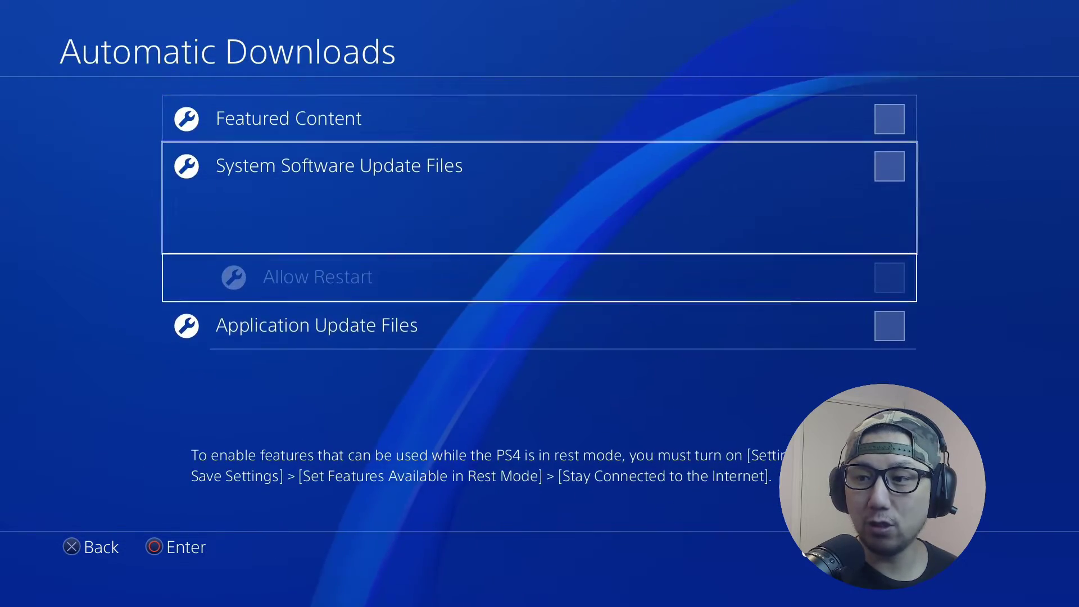
key("Down")
key("Up")
key("Up")
key("Down")
key("Down")
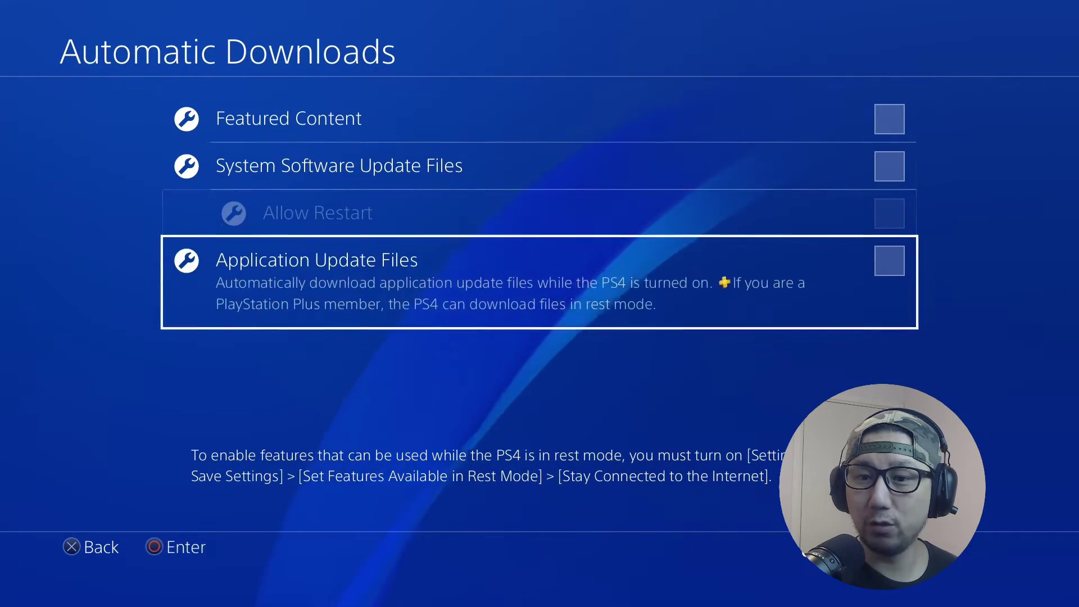
key("Up")
key("Up")
key("Down")
key("Down")
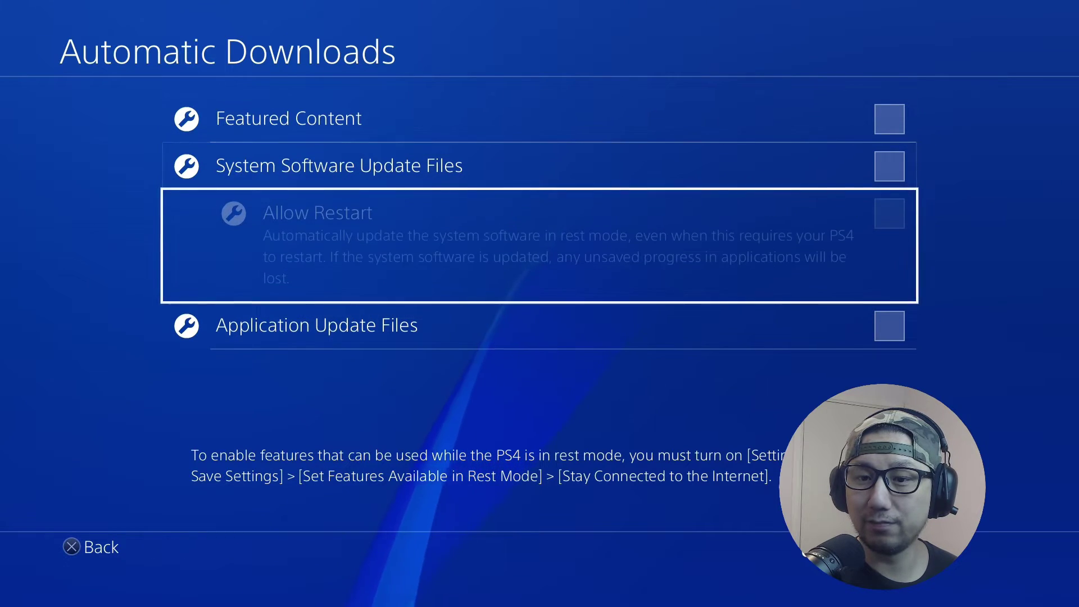
key("Down")
key("Up")
key("Up")
key("Up")
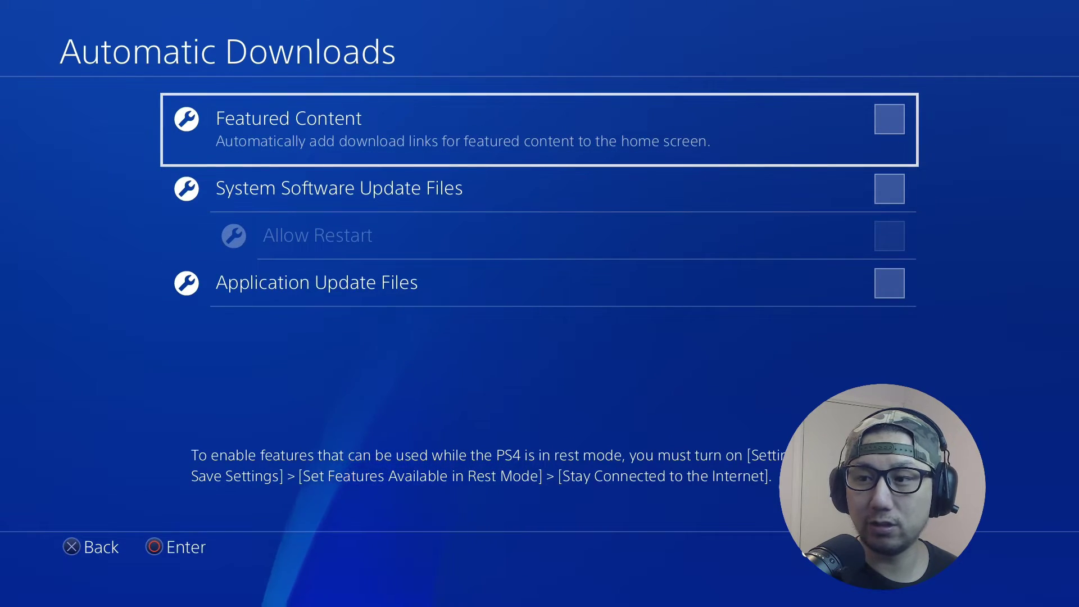
key("Down")
key("Down")
key("Down")
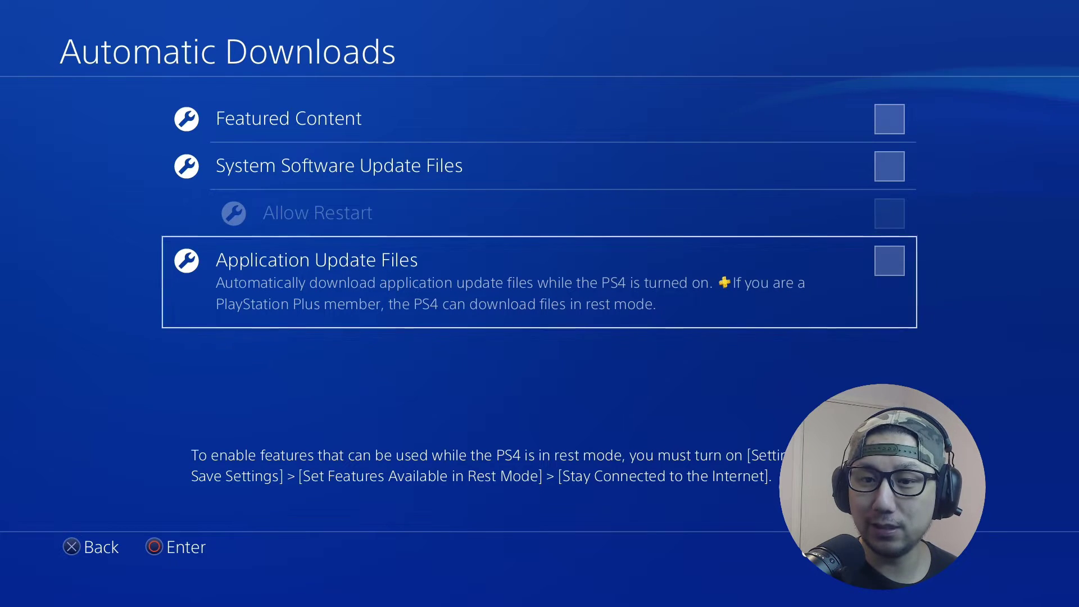
key("Escape")
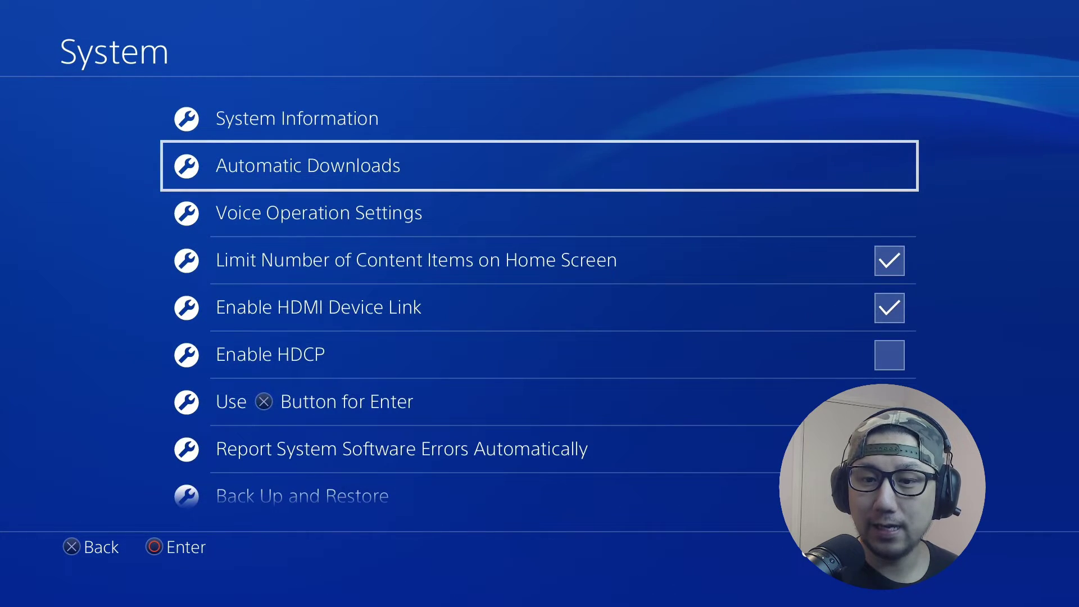
Reopen System Information to recheck the 9.00 system software version.
key("Up")
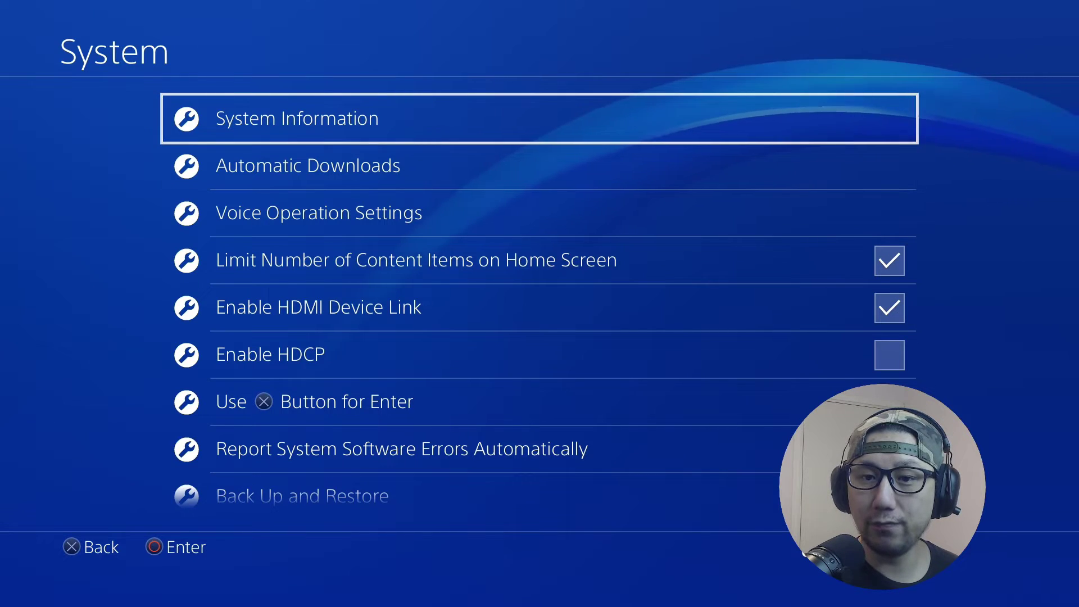
key("Return")
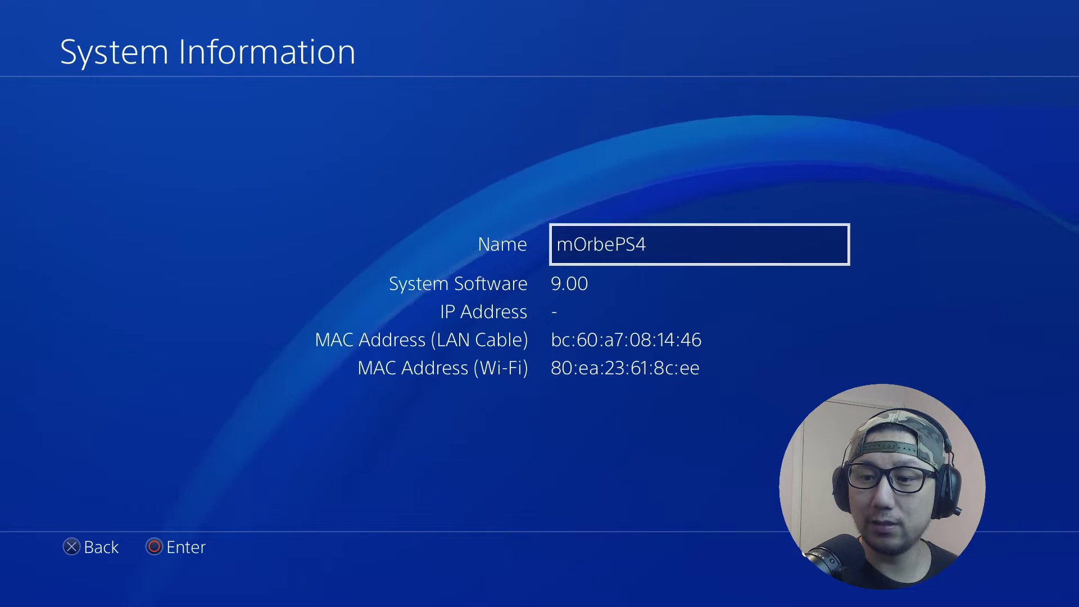
key("Escape")
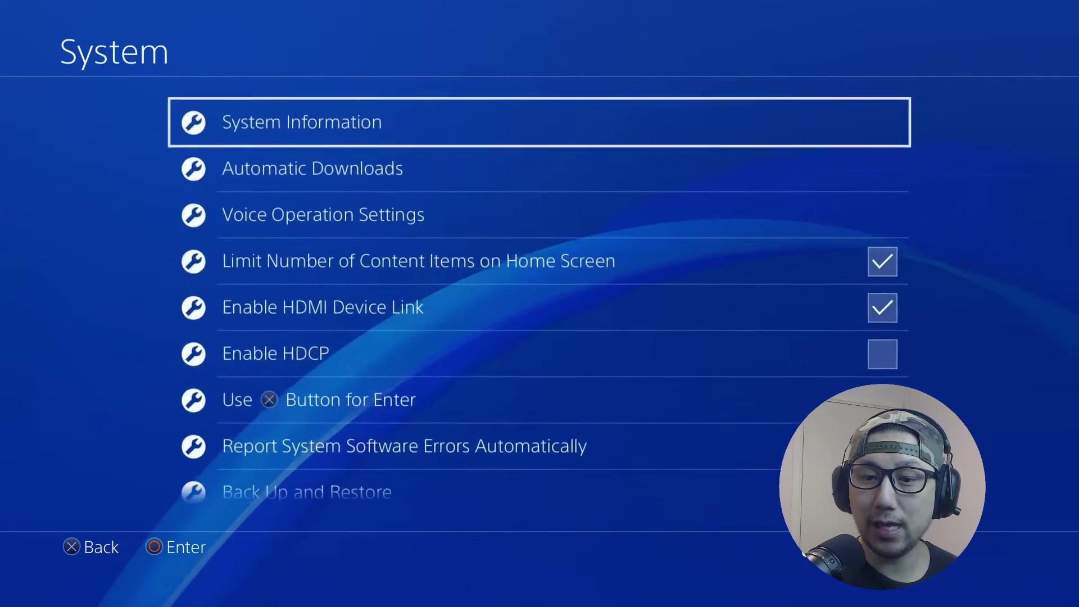
key("Down")
key("Down")
key("Down")
key("Down")
key("Down")
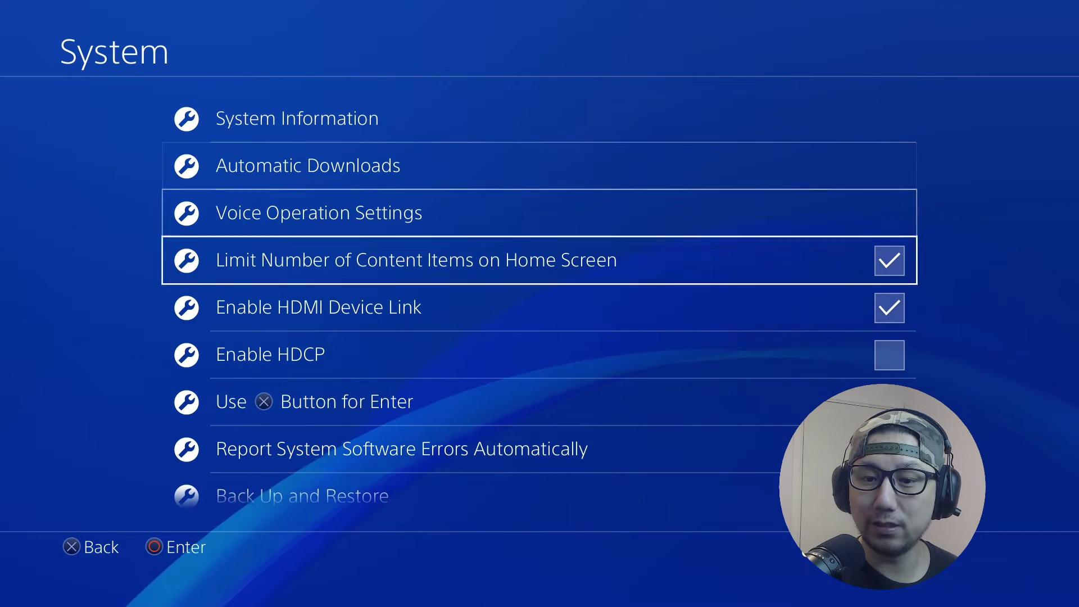
key("Up")
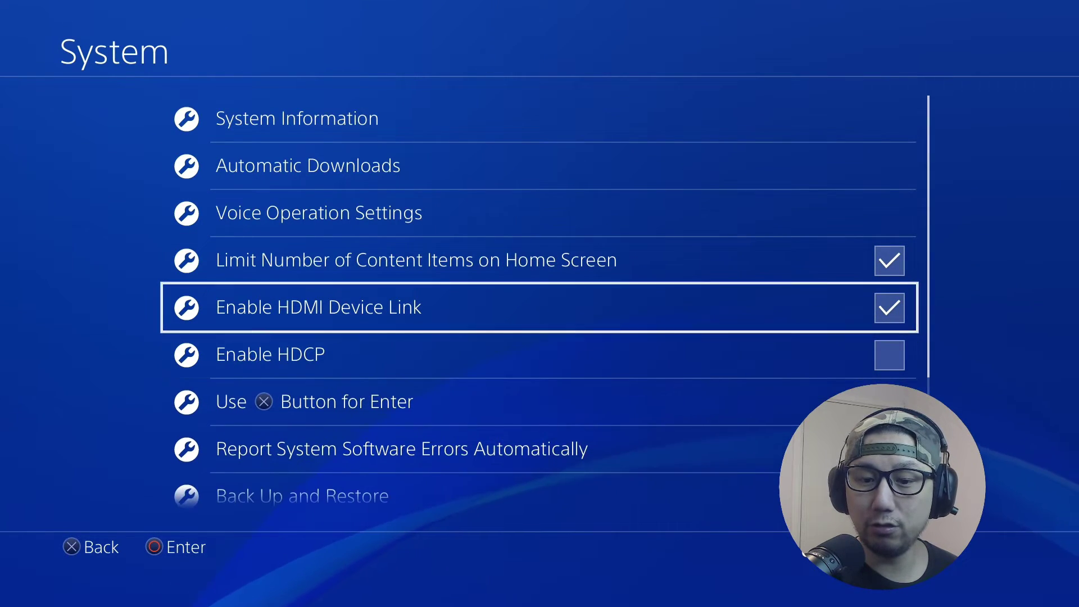
Return to the main Settings list and move to System Software Update.
key("Escape")
key("Up")
key("Up")
key("Up")
key("Up")
key("Up")
key("Up")
key("Up")
key("Up")
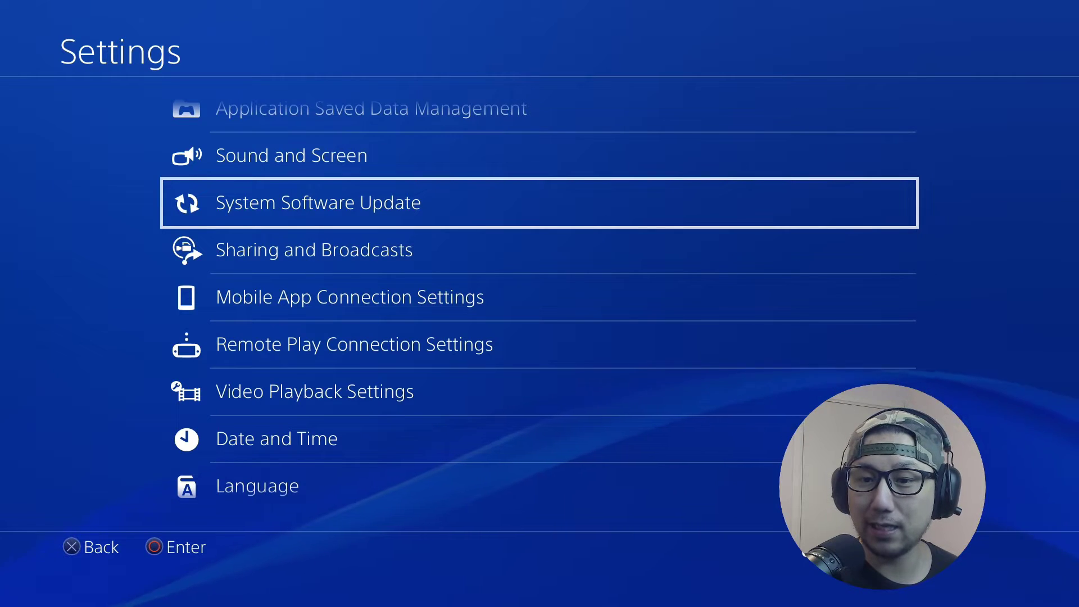
key("Up")
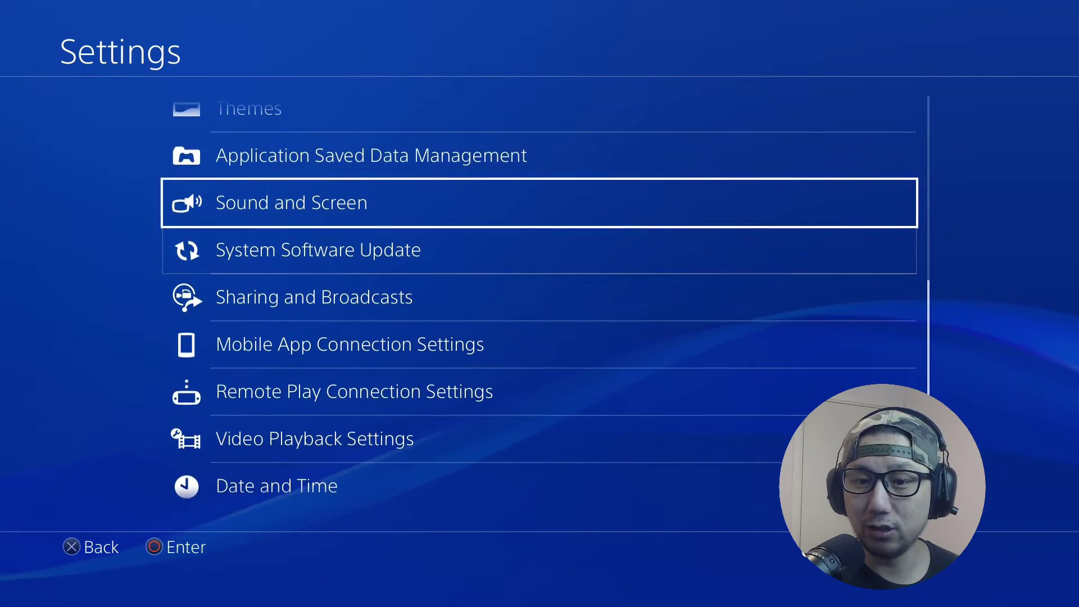
key("Down")
key("Down")
key("Down")
key("Down")
key("Down")
key("Down")
key("Down")
key("Down")
key("Down")
key("Down")
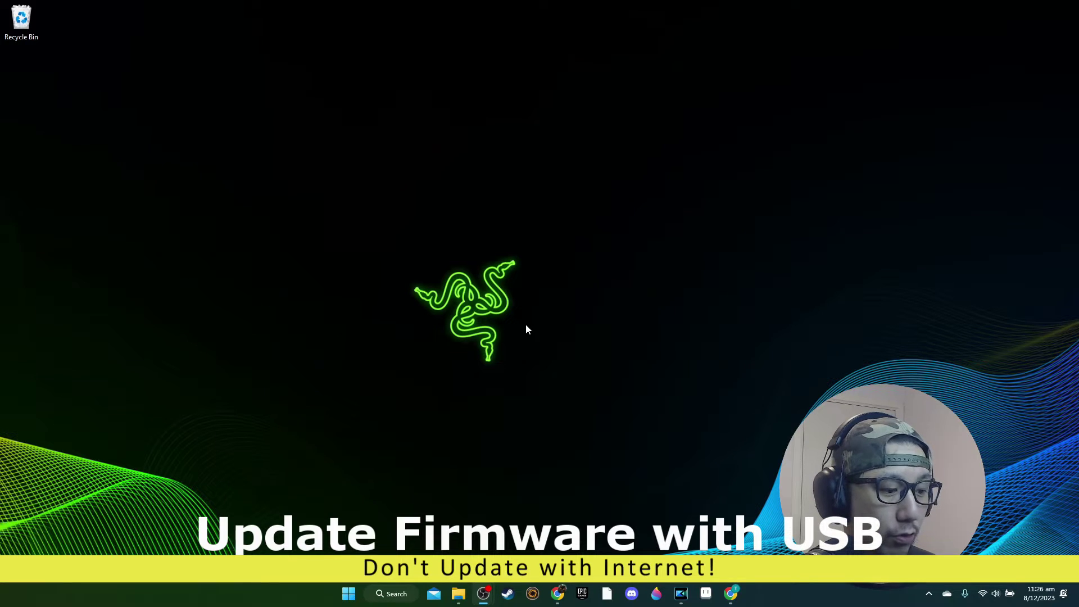
left_click(458, 595)
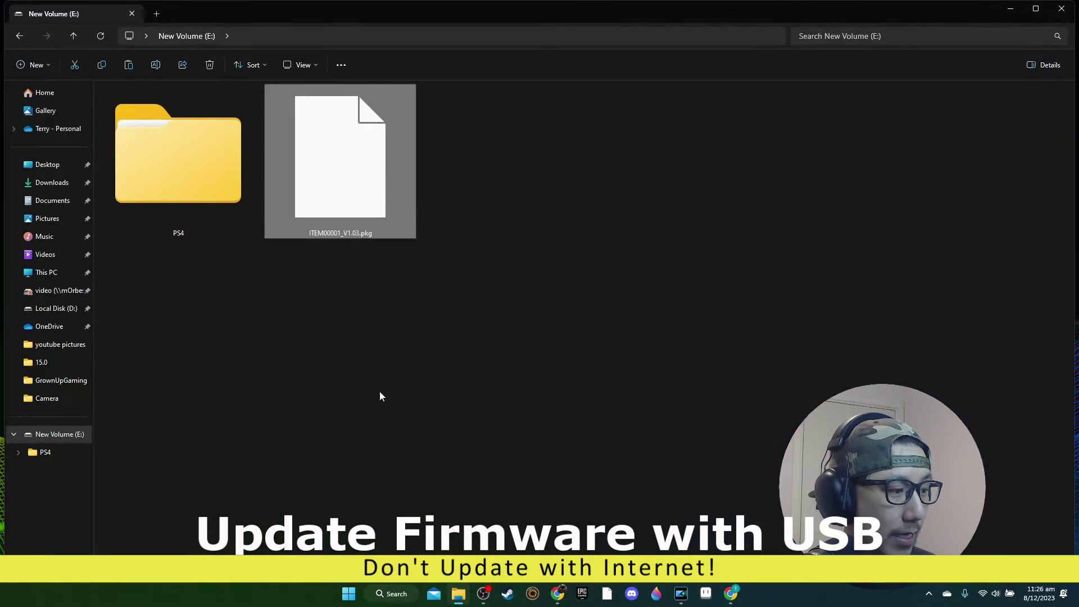
left_click(45, 437)
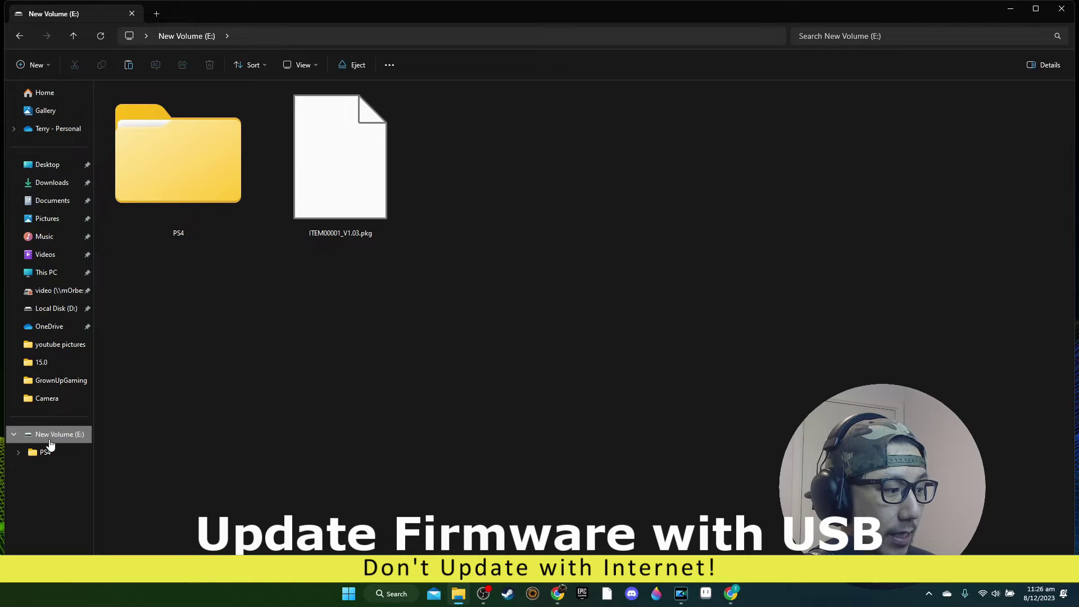
left_click(45, 453)
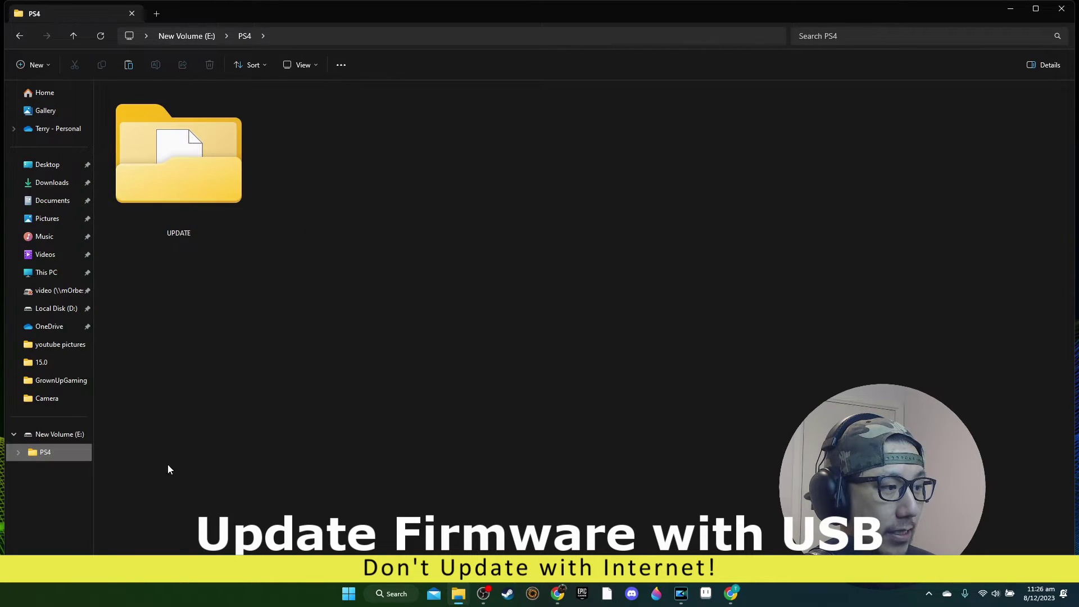
left_click(57, 435)
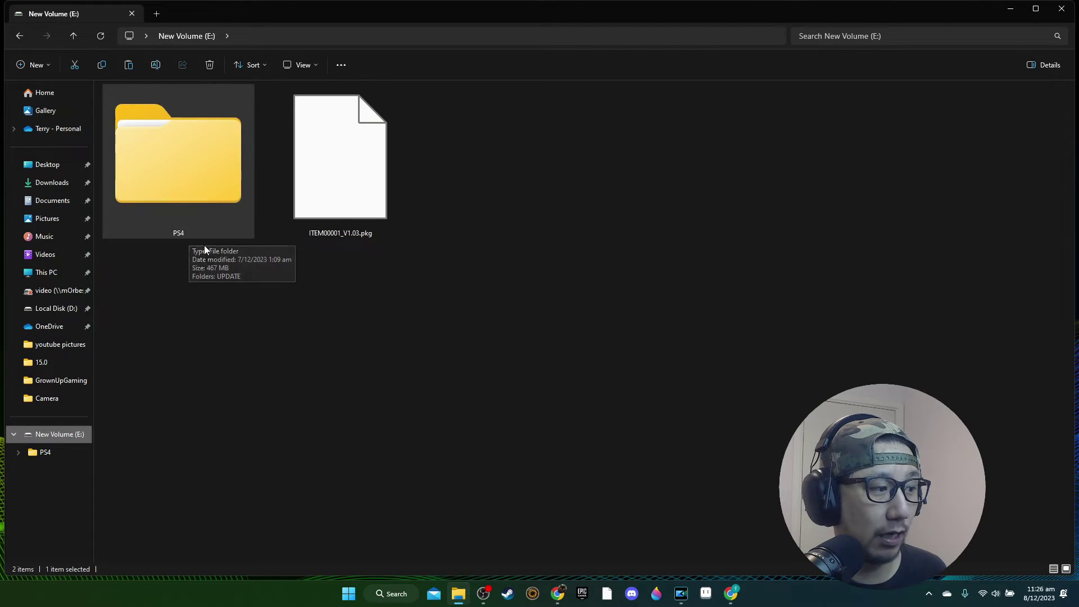
double_click(200, 179)
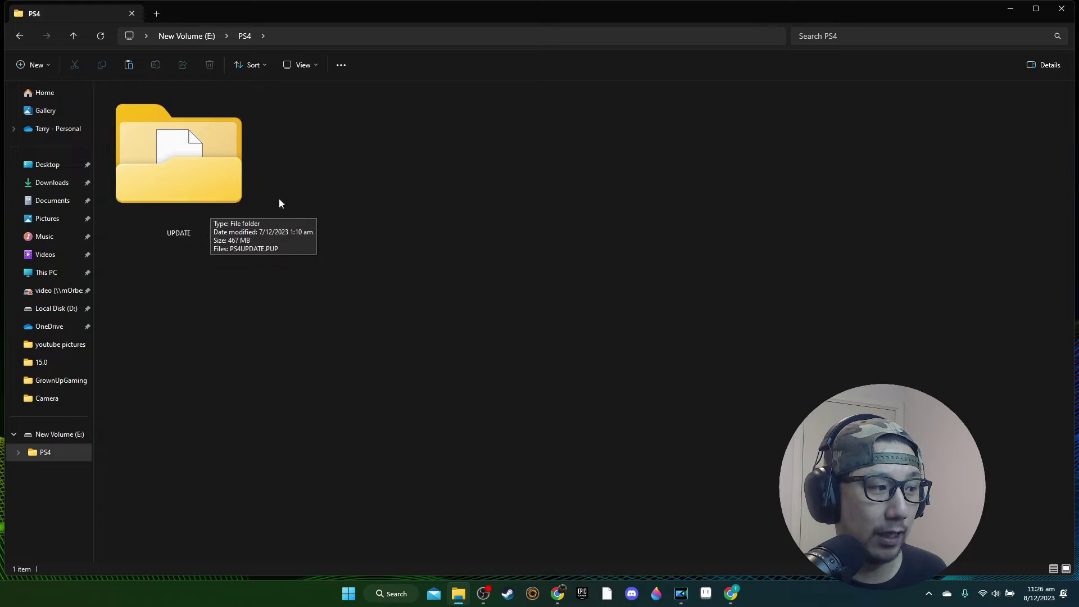
double_click(230, 204)
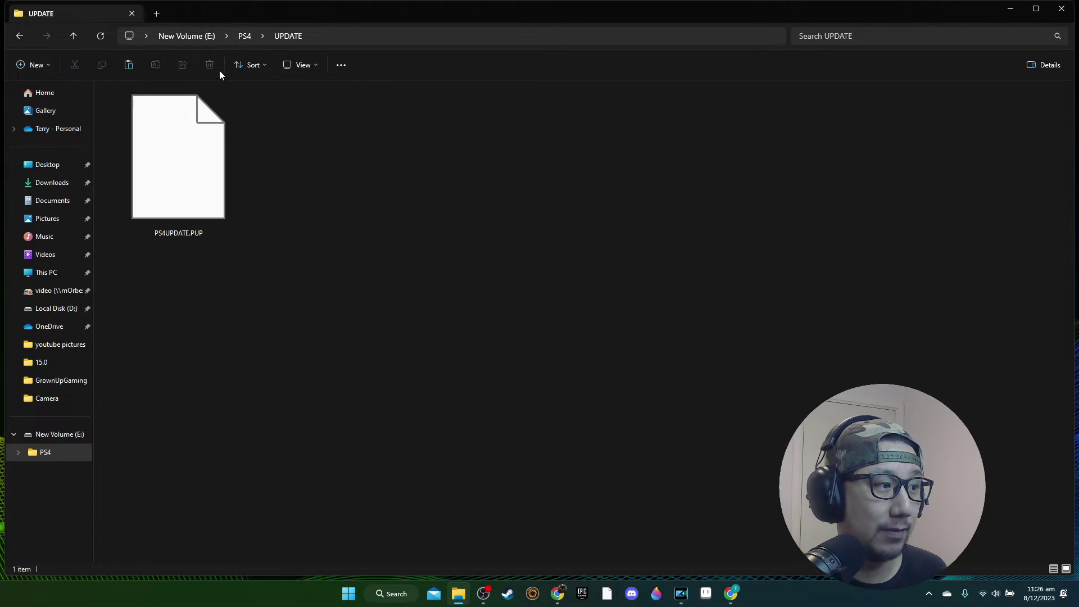
left_click(187, 36)
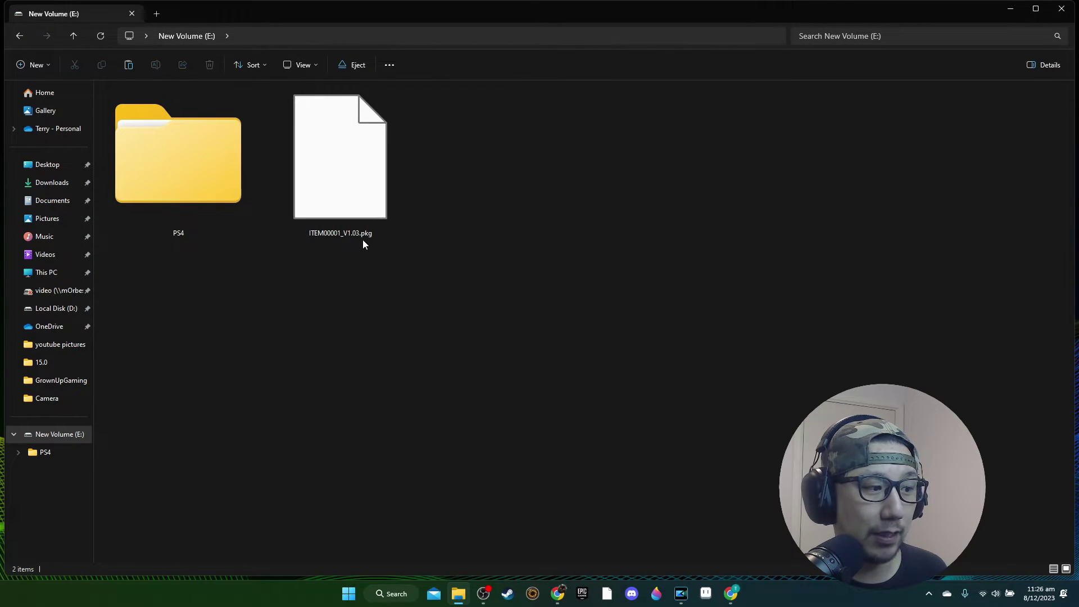
left_click(344, 192)
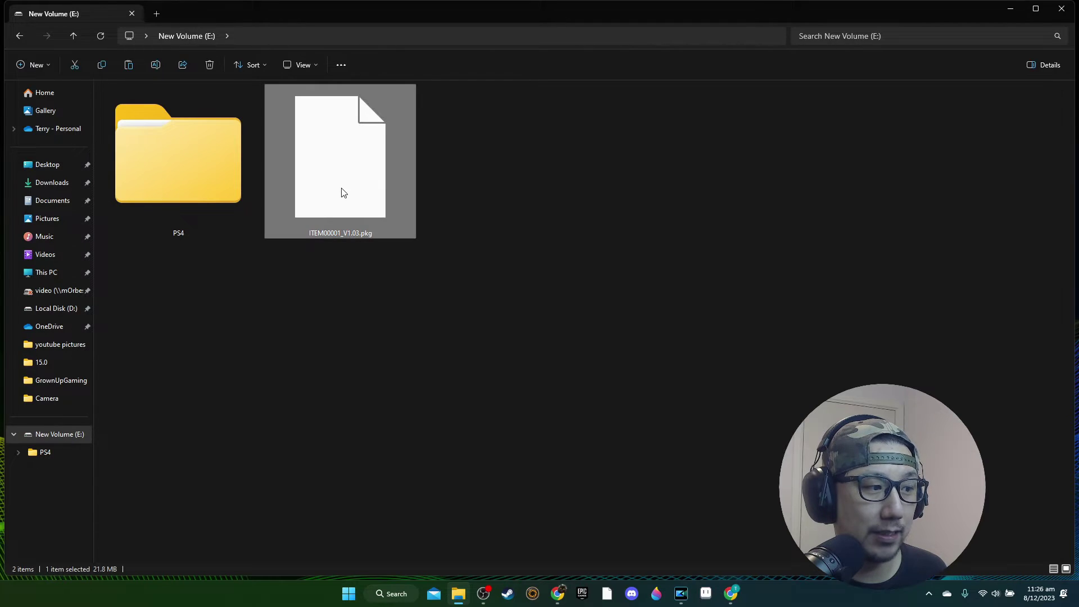
left_click(596, 257)
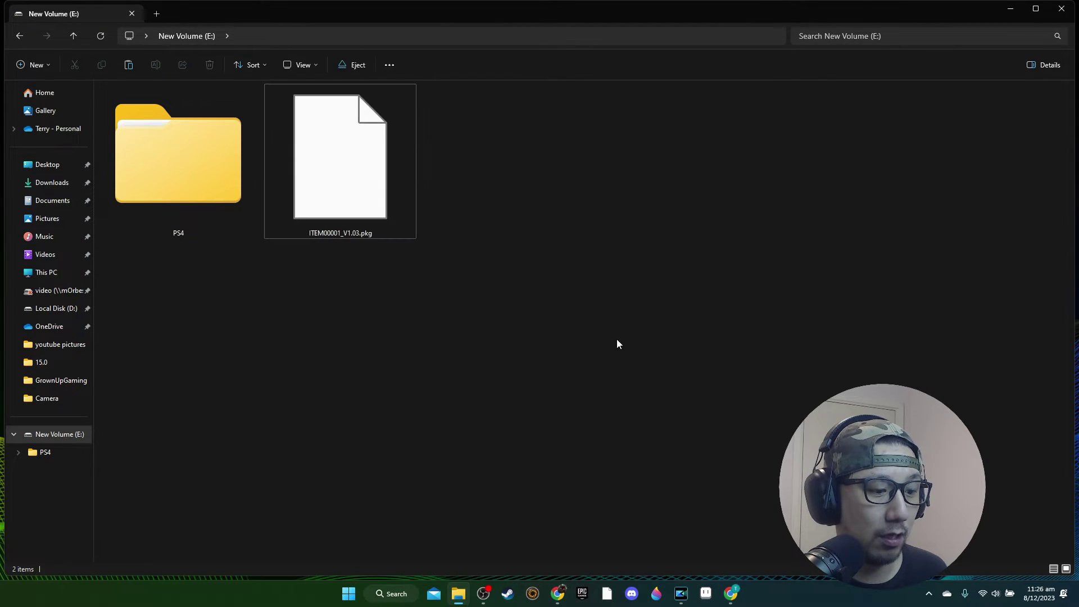
left_click(558, 594)
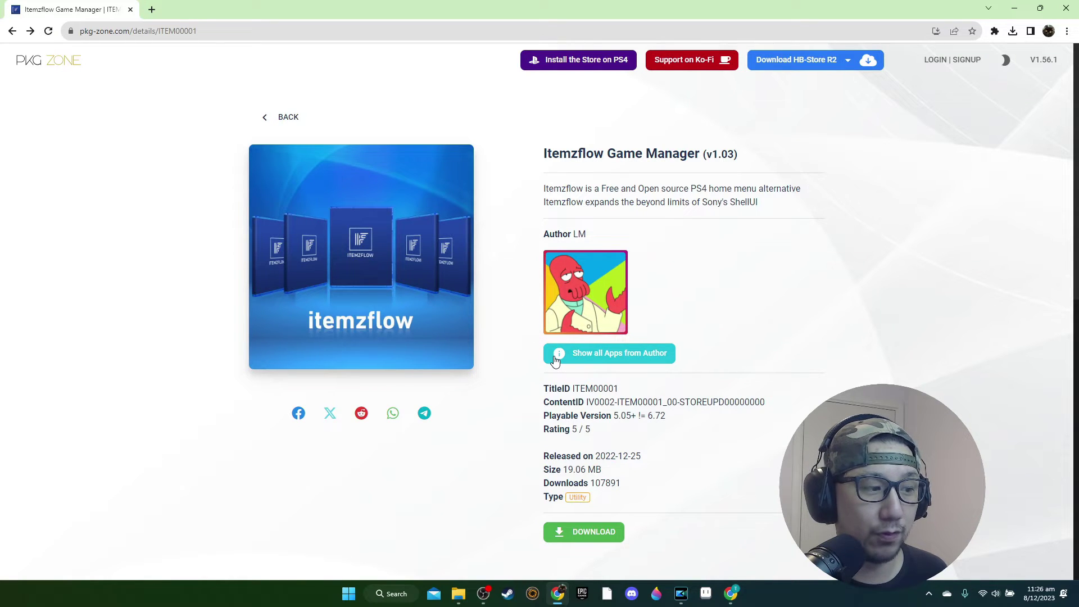
left_click(1018, 8)
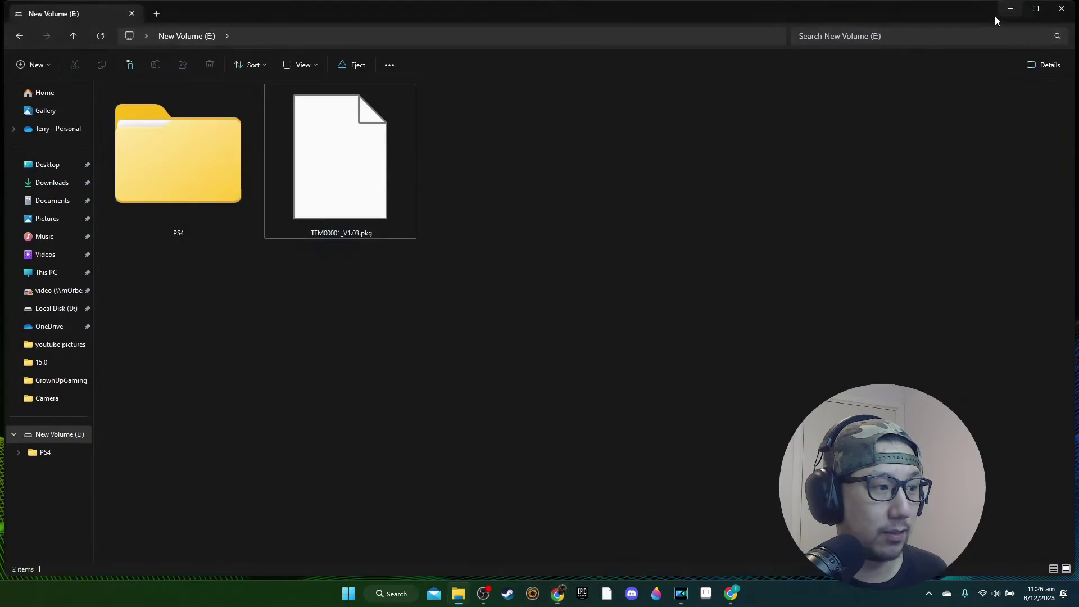
Minimize File Explorer, briefly view the YouTube channel in Chrome, then minimize Chrome.
left_click(1006, 8)
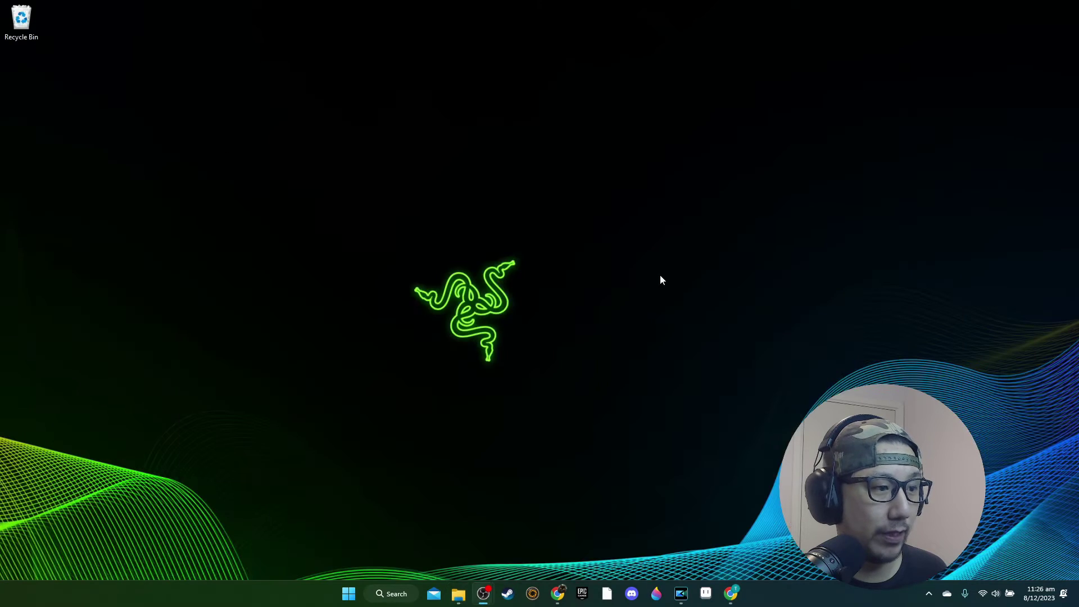
left_click(730, 593)
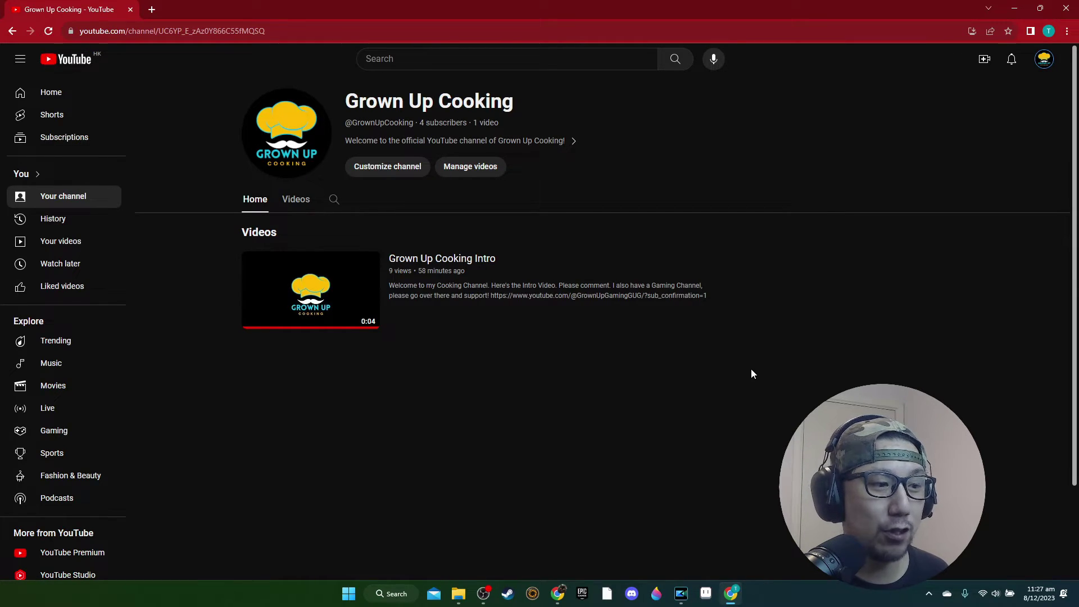
left_click(1015, 10)
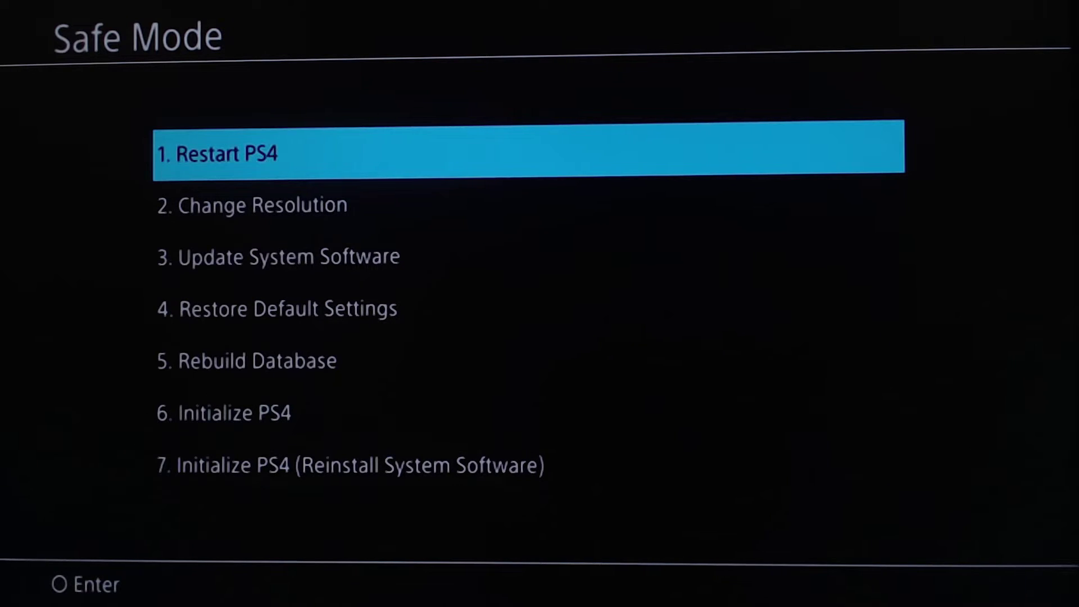
Install the 9.00 update via Update System Software > Update from USB Storage Device.
key("Down")
key("Down")
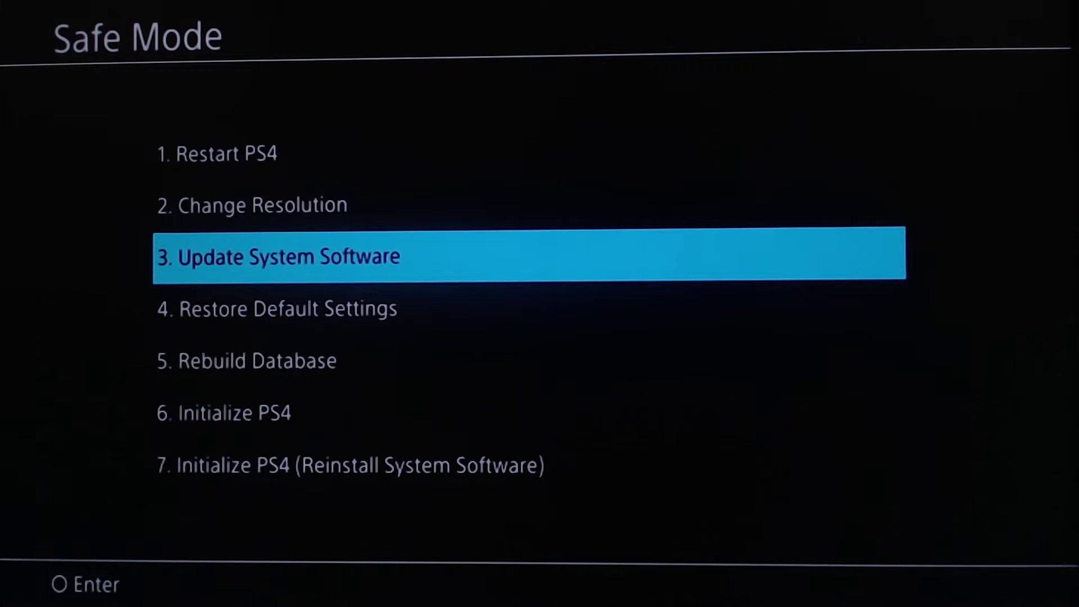
key("Return")
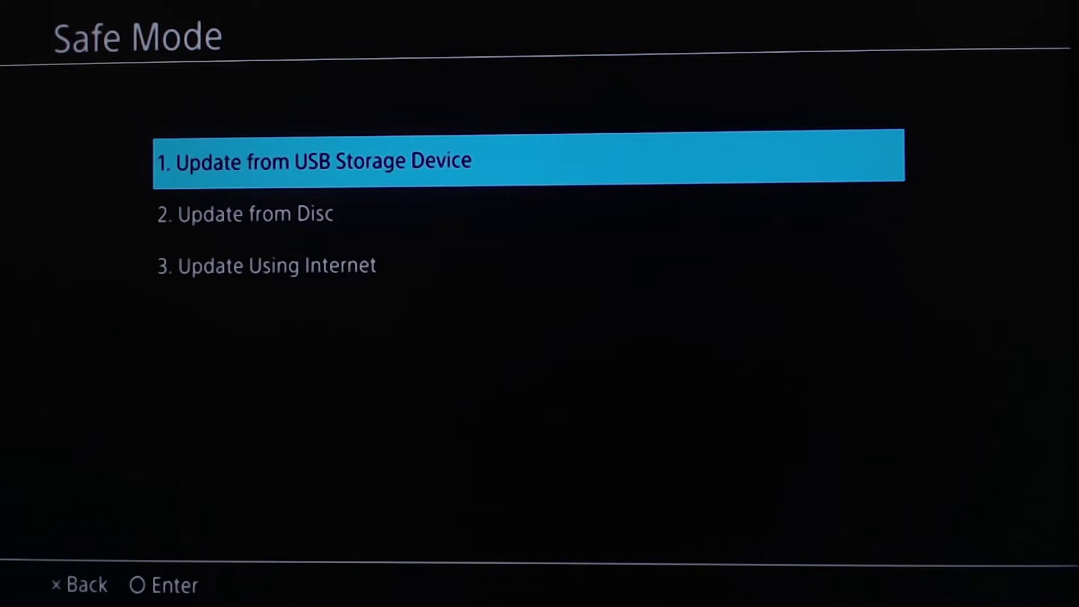
key("Return")
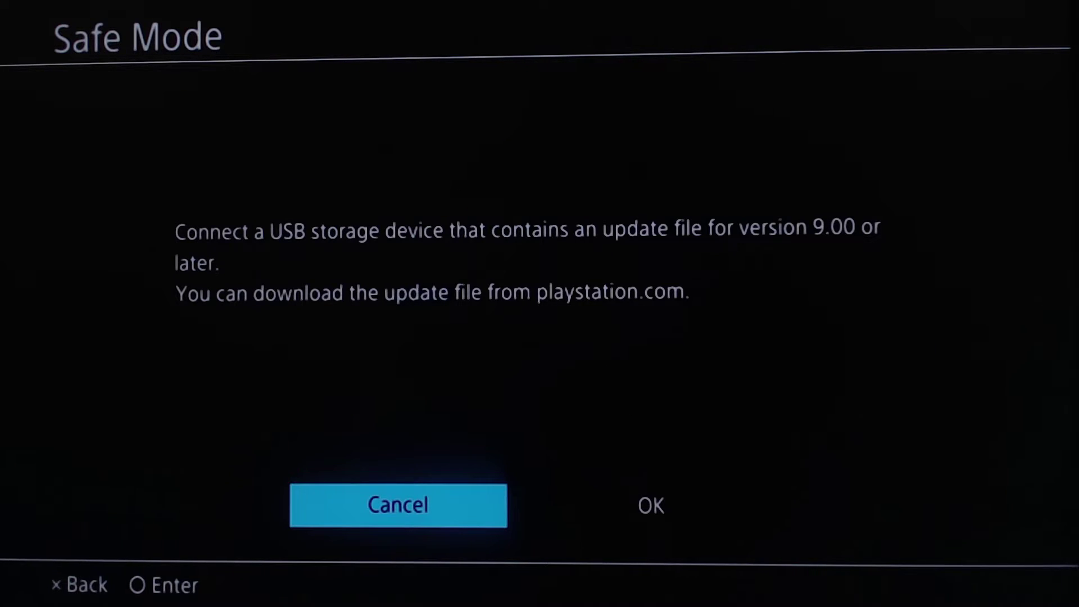
key("Right")
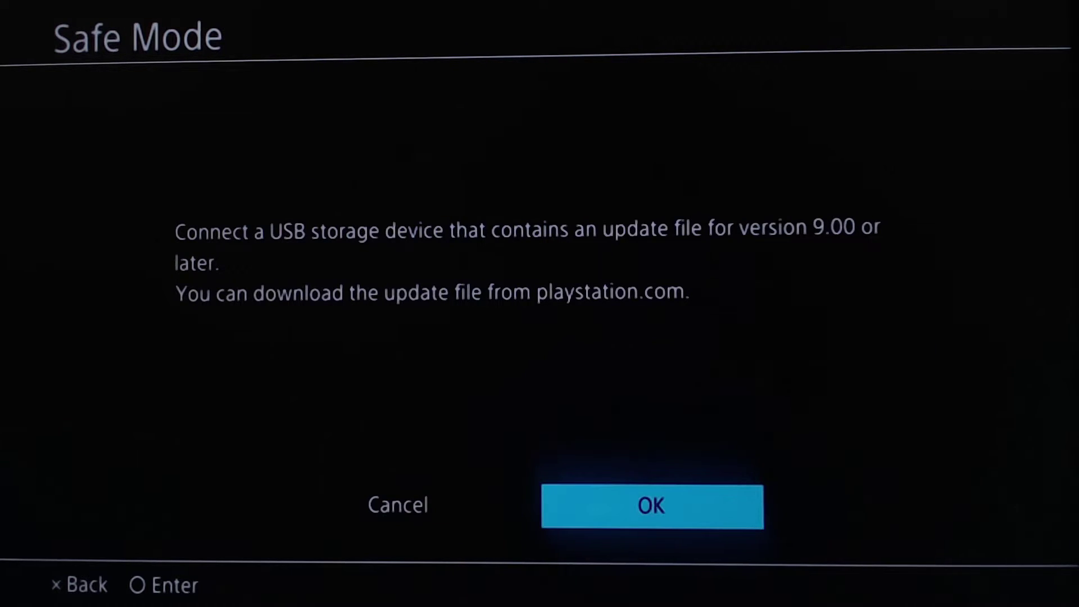
key("Return")
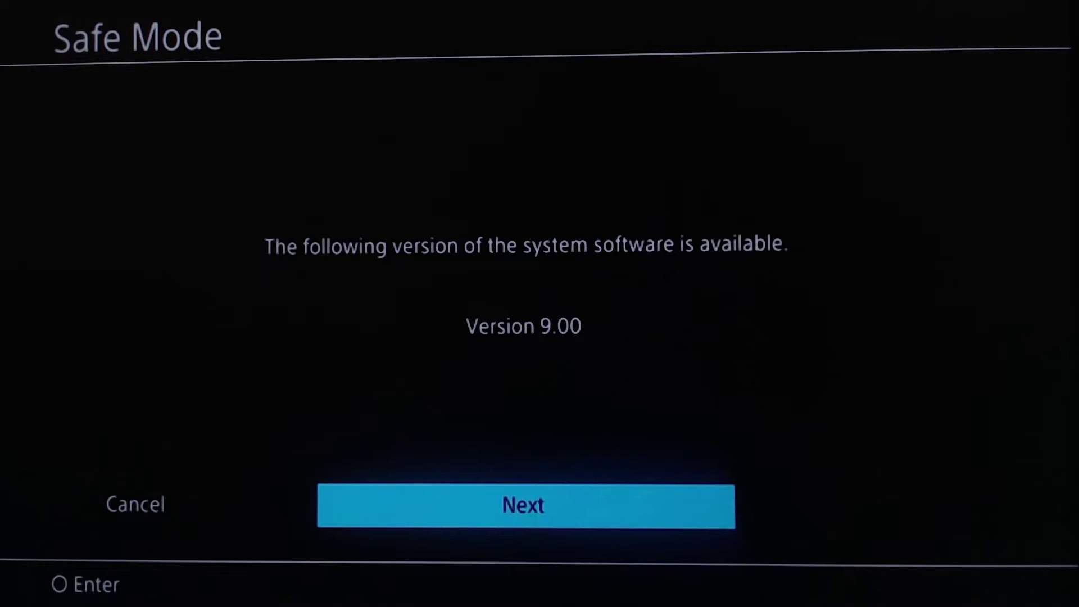
key("Return")
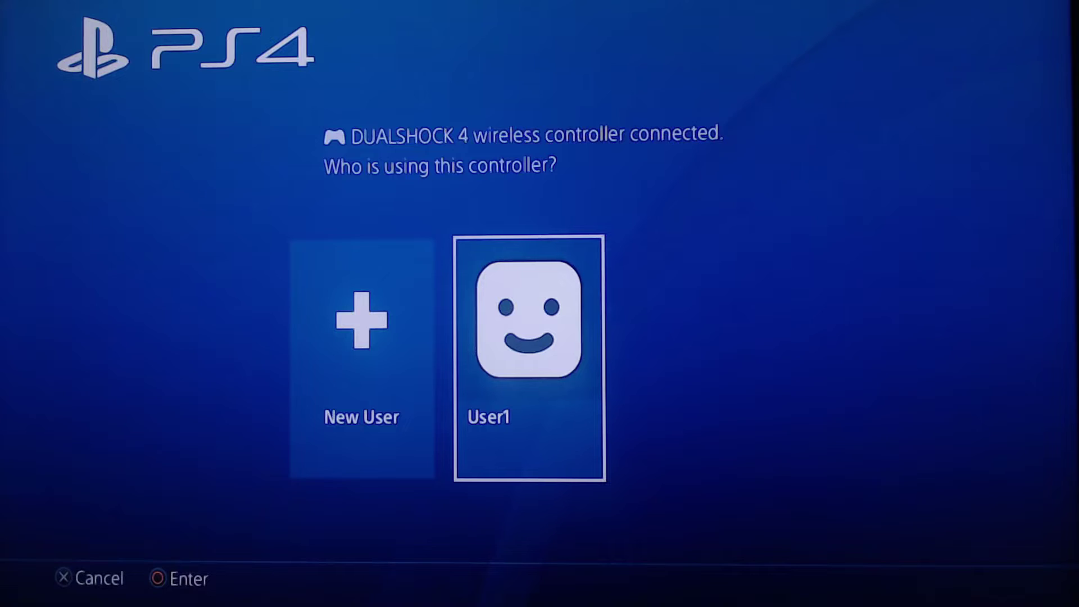
Log in as User1 and open Settings from the function bar.
key("Return")
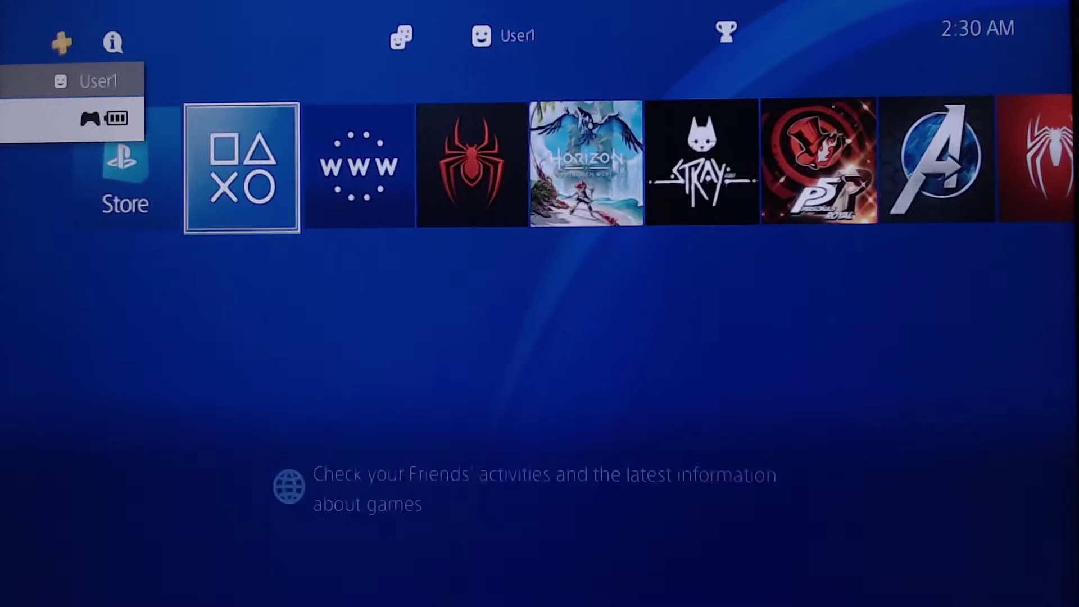
key("Up")
key("Right")
key("Right")
key("Right")
key("Right")
key("Right")
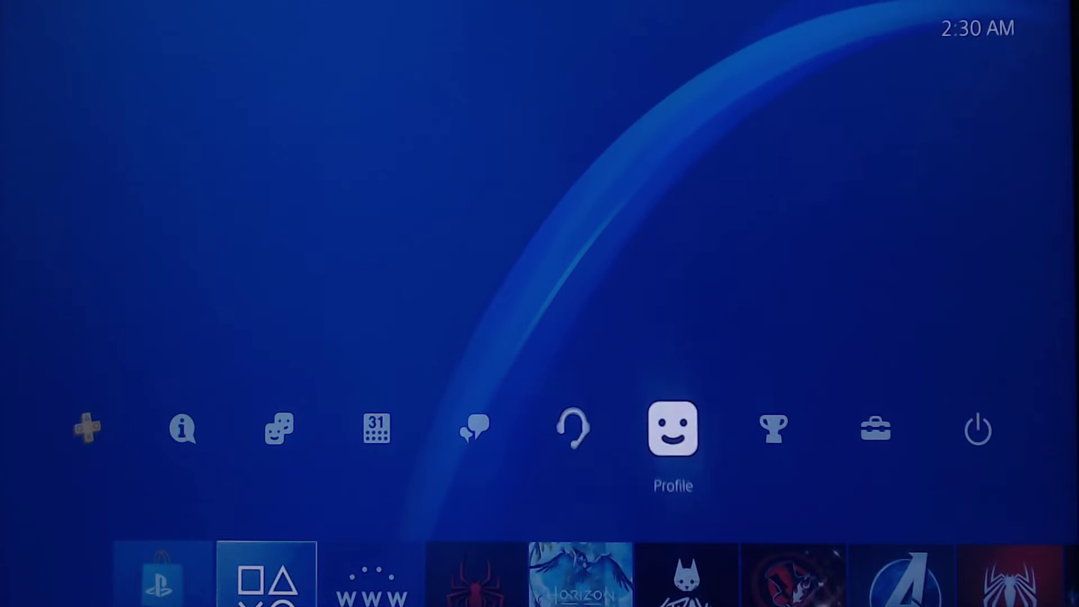
key("Right")
key("Right")
key("Right")
key("Left")
key("Return")
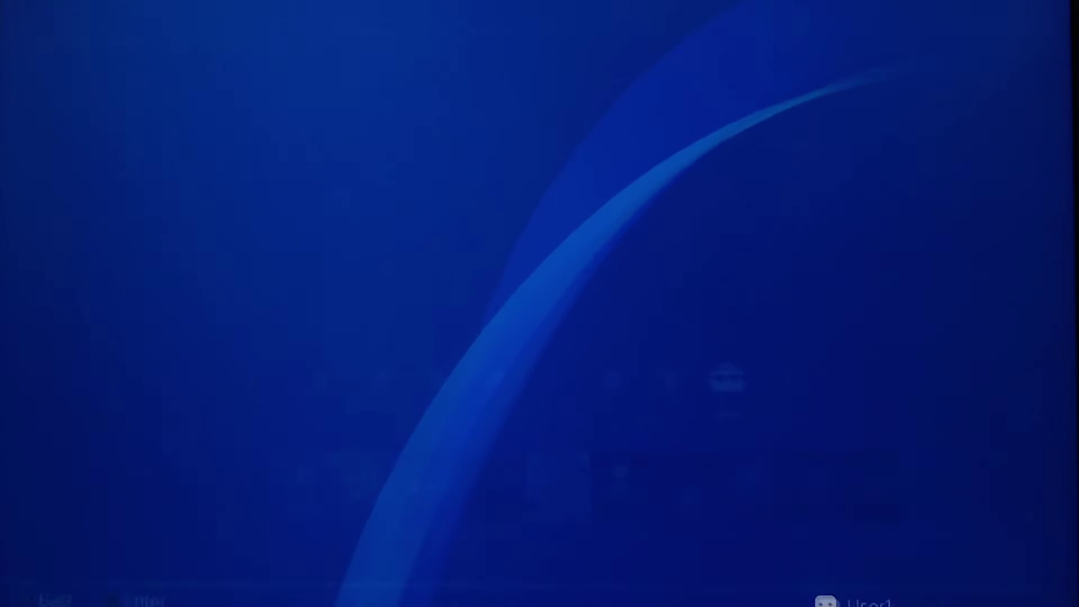
Open System settings and System Information to check the installed version.
key("Down")
key("Down")
key("Down")
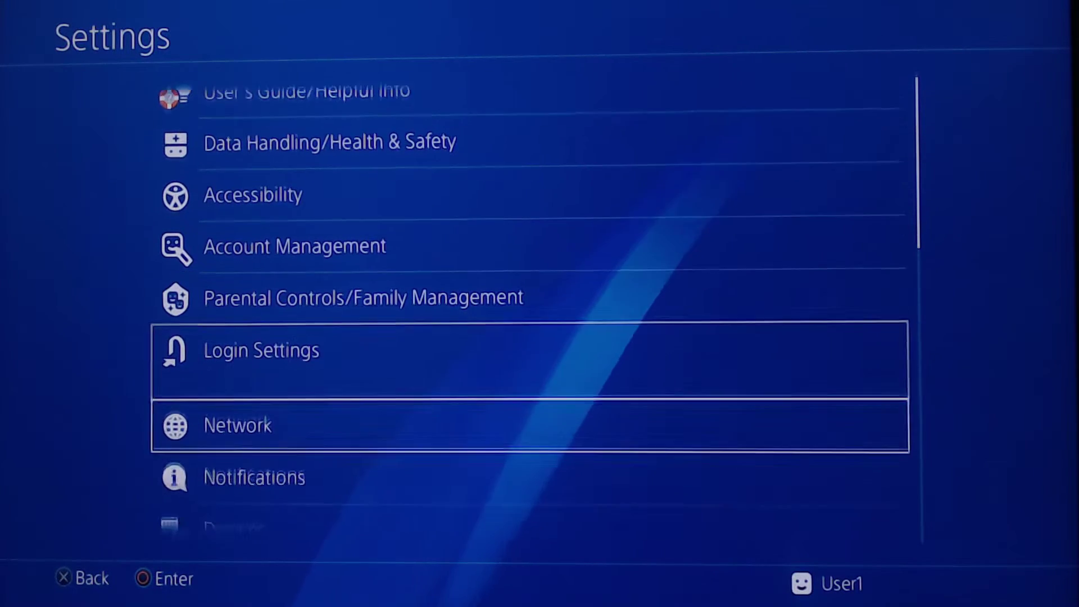
key("Down")
key("Down")
key("Down")
key("Down")
key("Down")
key("Down")
key("Down")
key("Down")
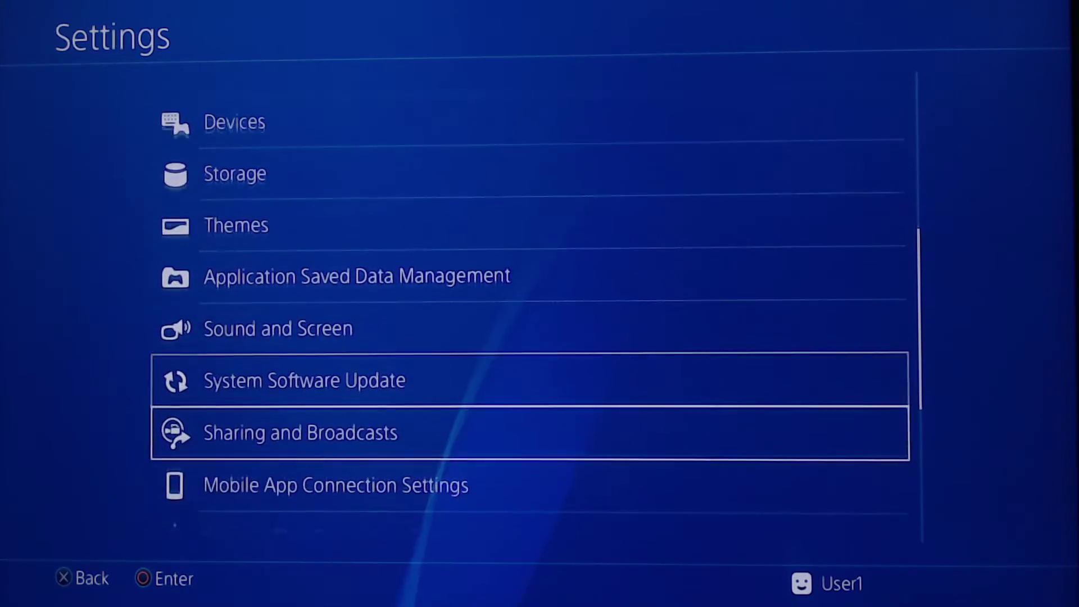
key("Down")
key("Down")
key("Down")
key("Down")
key("Down")
key("Down")
key("Down")
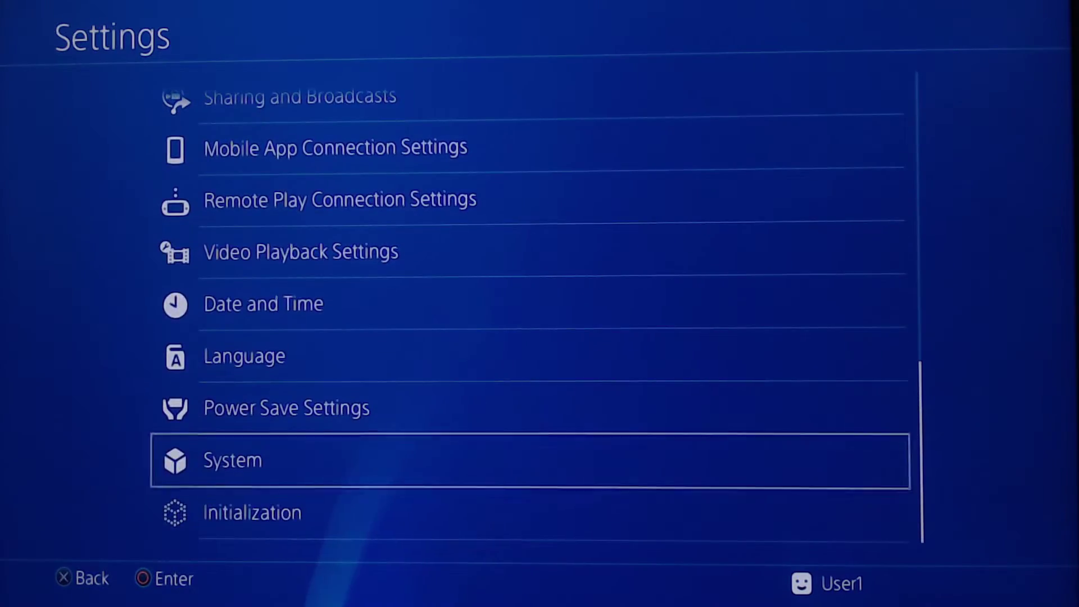
key("Return")
key("Return")
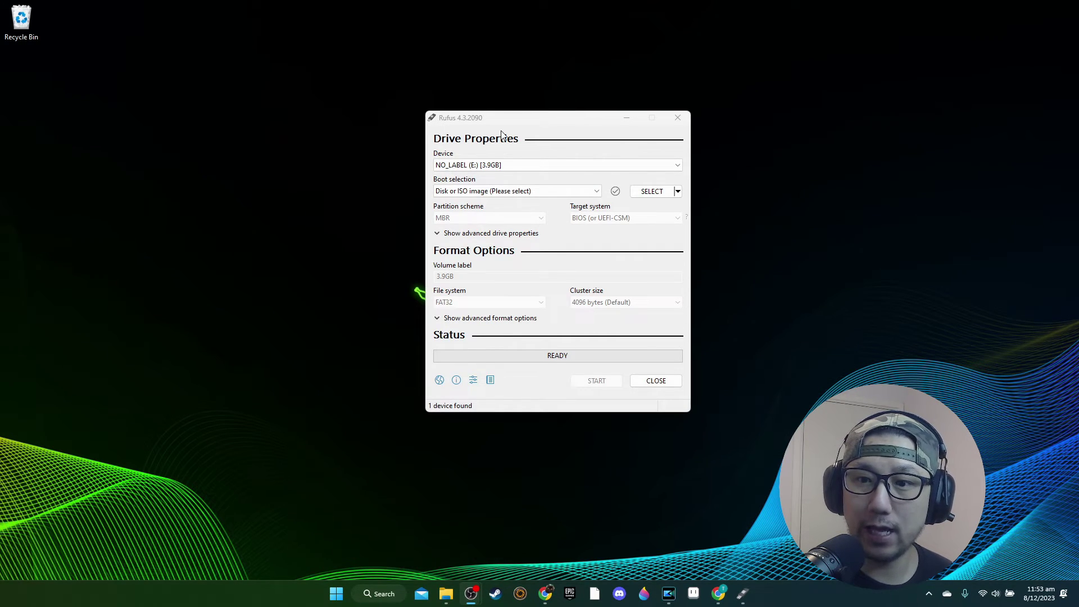
Open File Explorer and bring up the USB Drive (E:) Properties.
left_click(440, 591)
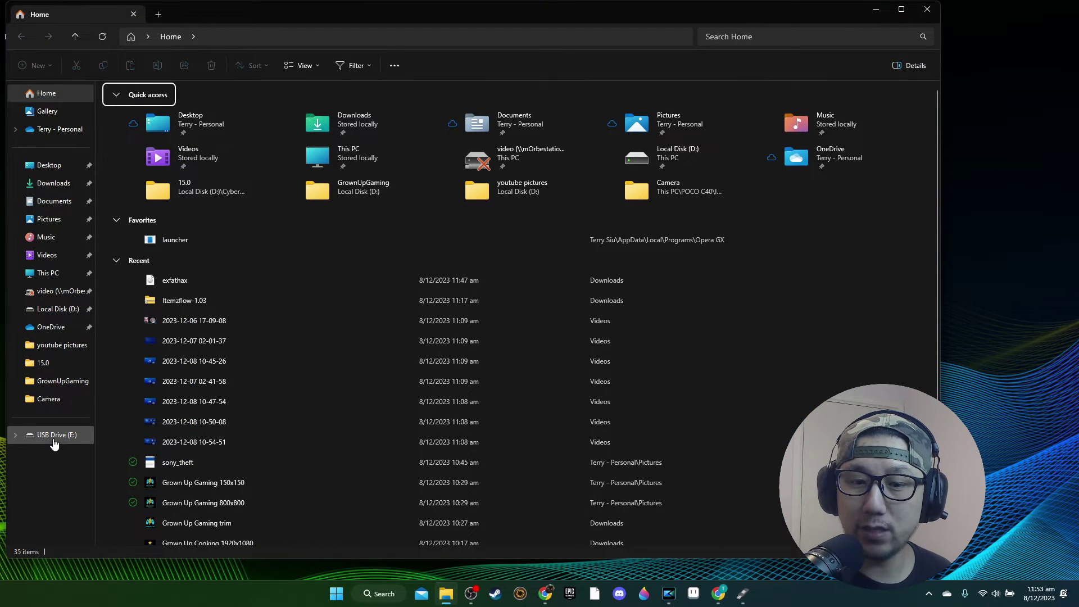
left_click(55, 444)
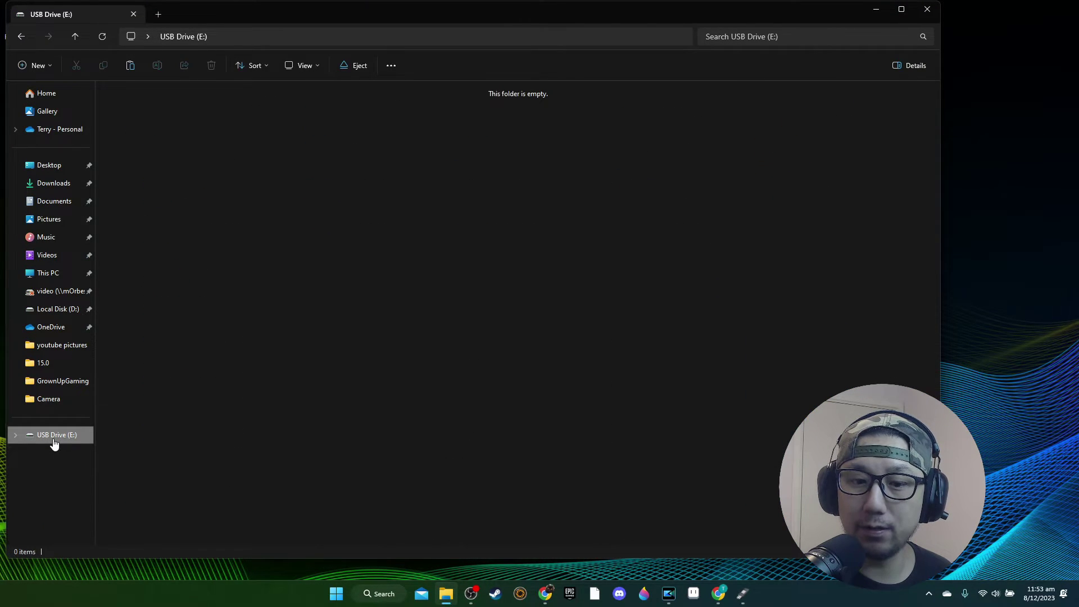
right_click(54, 444)
left_click(107, 425)
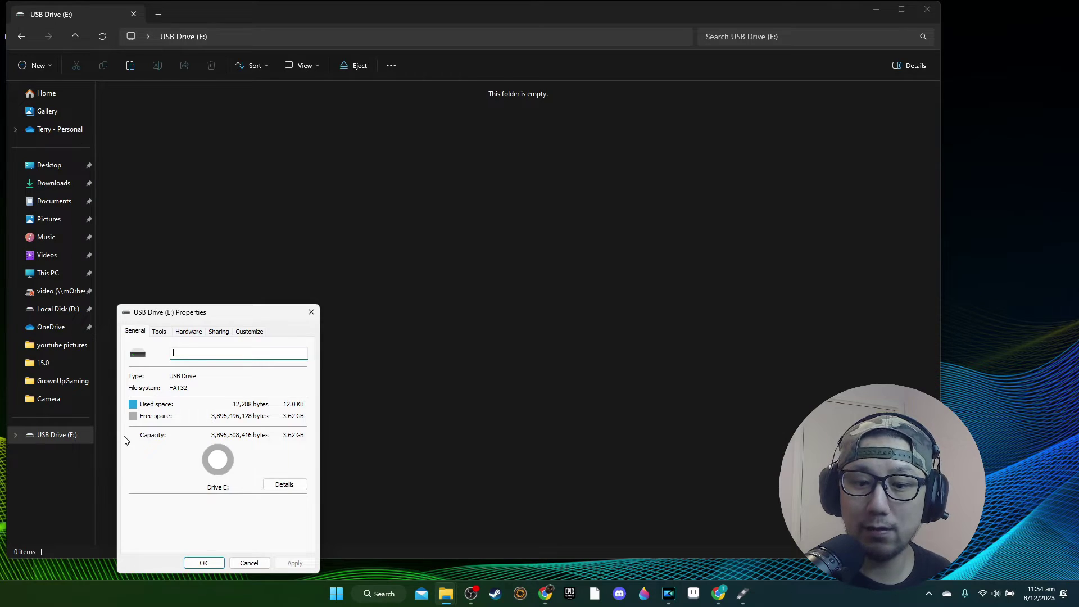
Close File Explorer and the USB Drive (E:) Properties dialog.
left_click(52, 465)
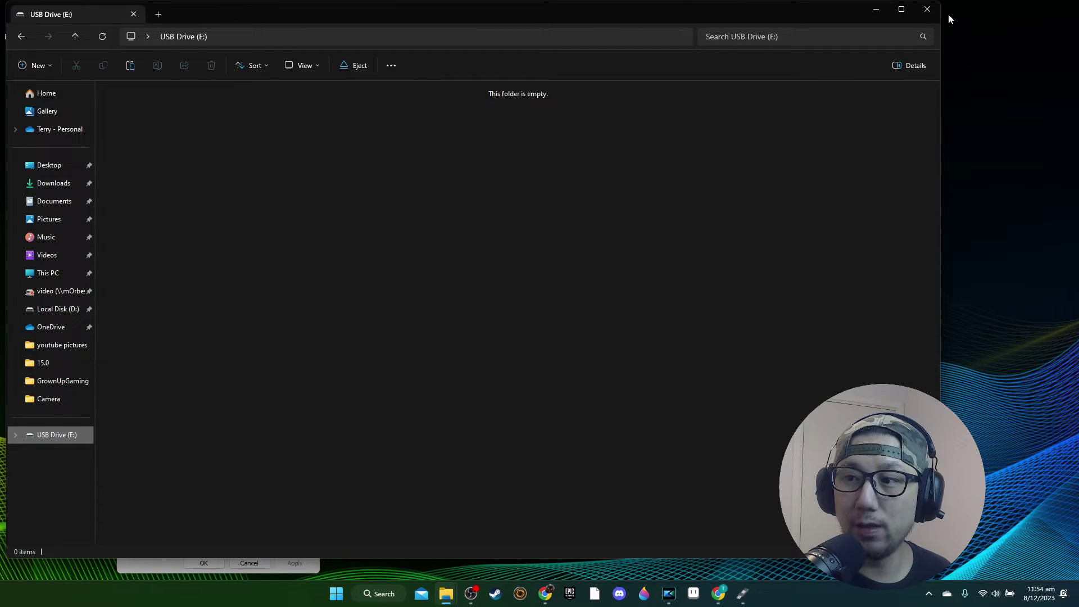
left_click(930, 14)
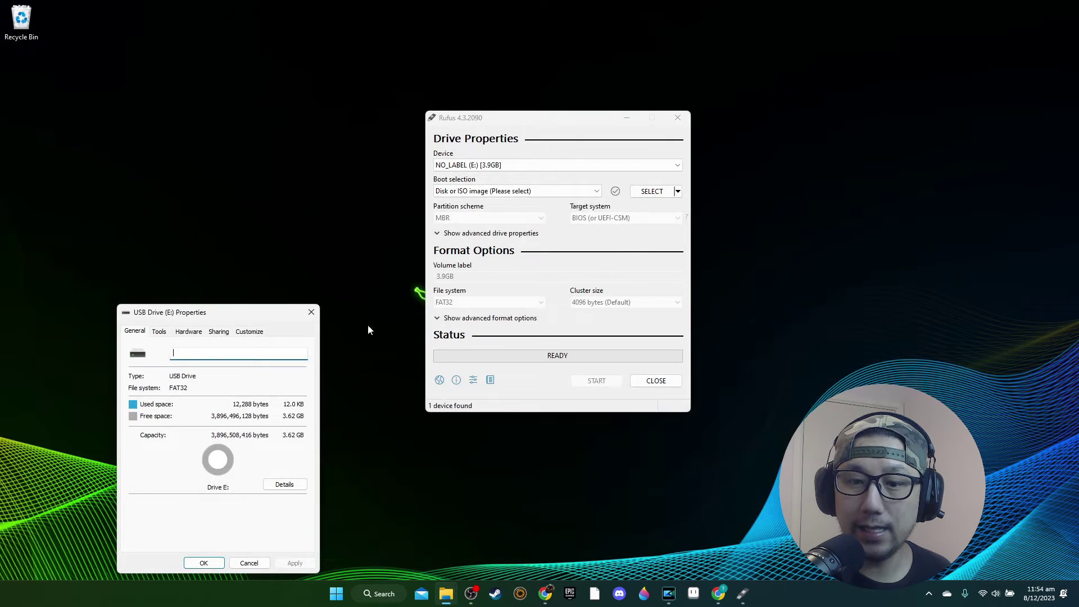
left_click(311, 313)
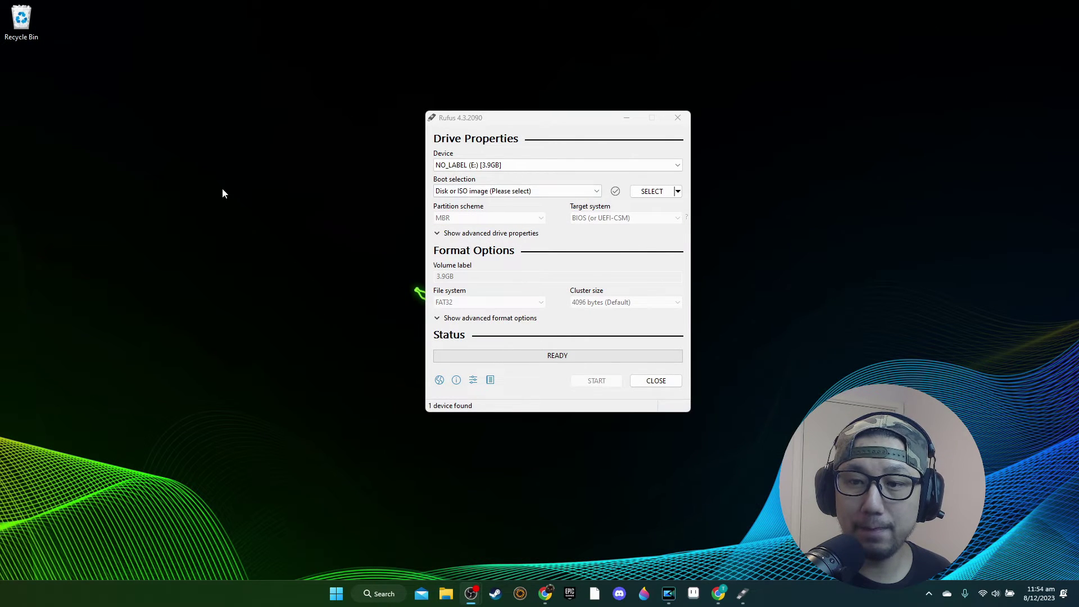
Select the 3.9GB NO_LABEL (E:) USB drive as the Rufus target device.
left_click(445, 163)
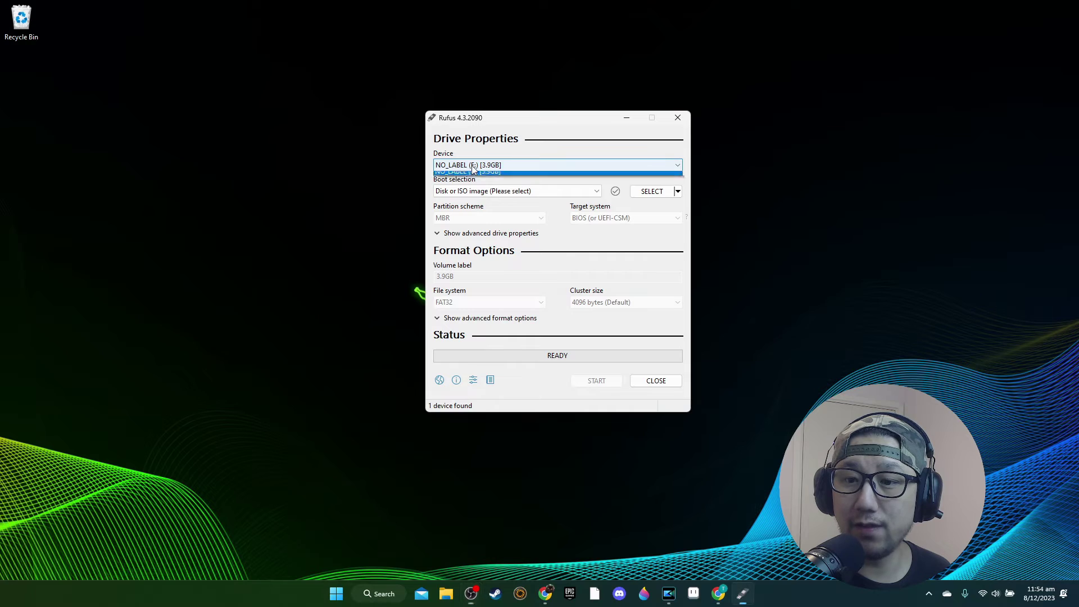
left_click(514, 165)
left_click(514, 165)
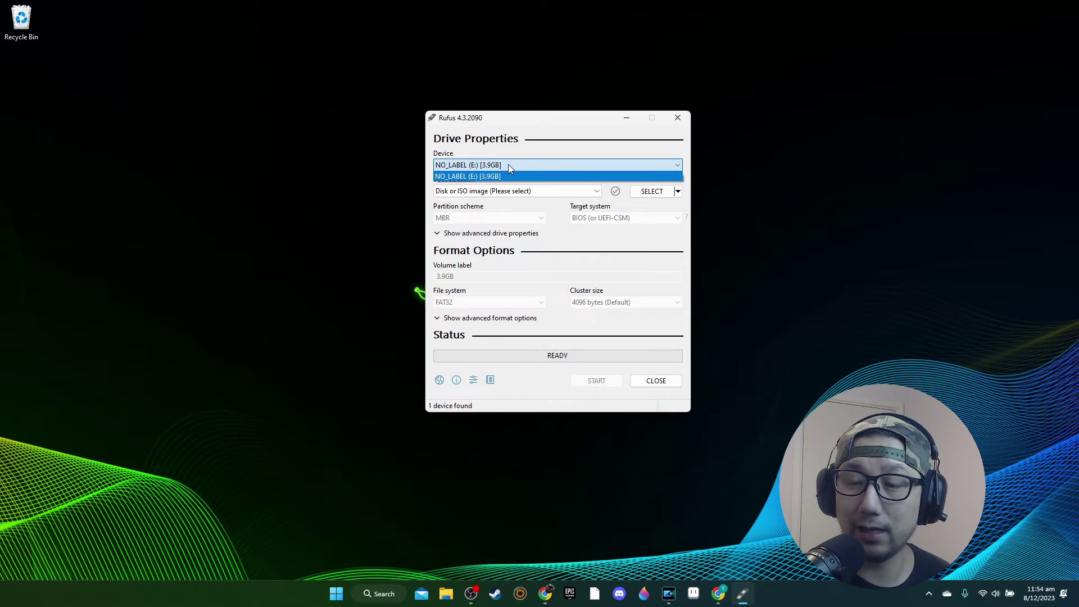
left_click(509, 165)
key("Tab")
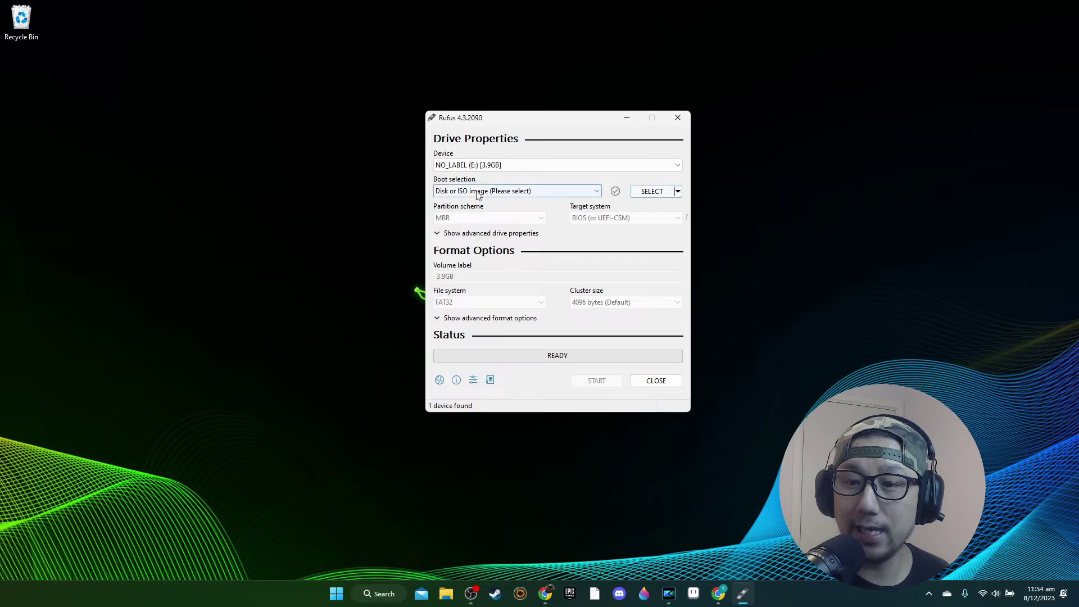
Load exfathax.img from Downloads and start writing it, accepting the data-erase warning.
left_click(653, 191)
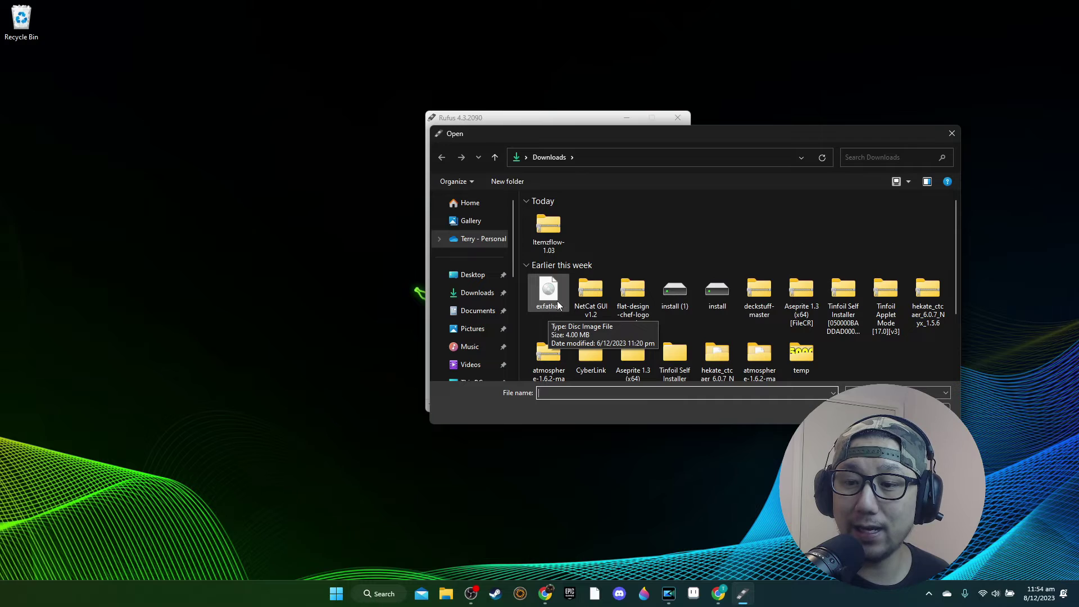
double_click(557, 305)
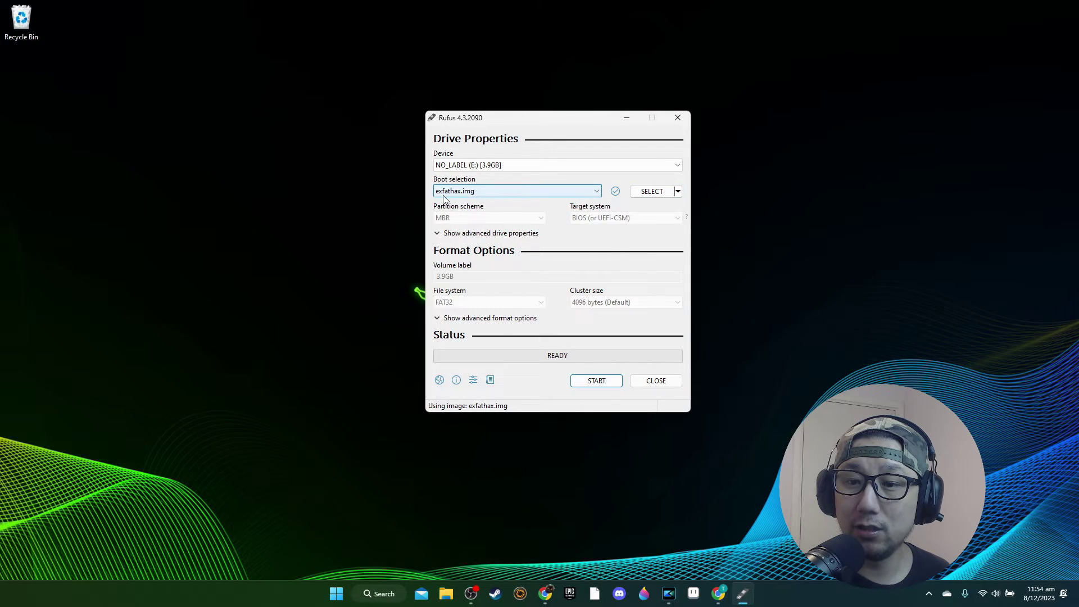
left_click(603, 384)
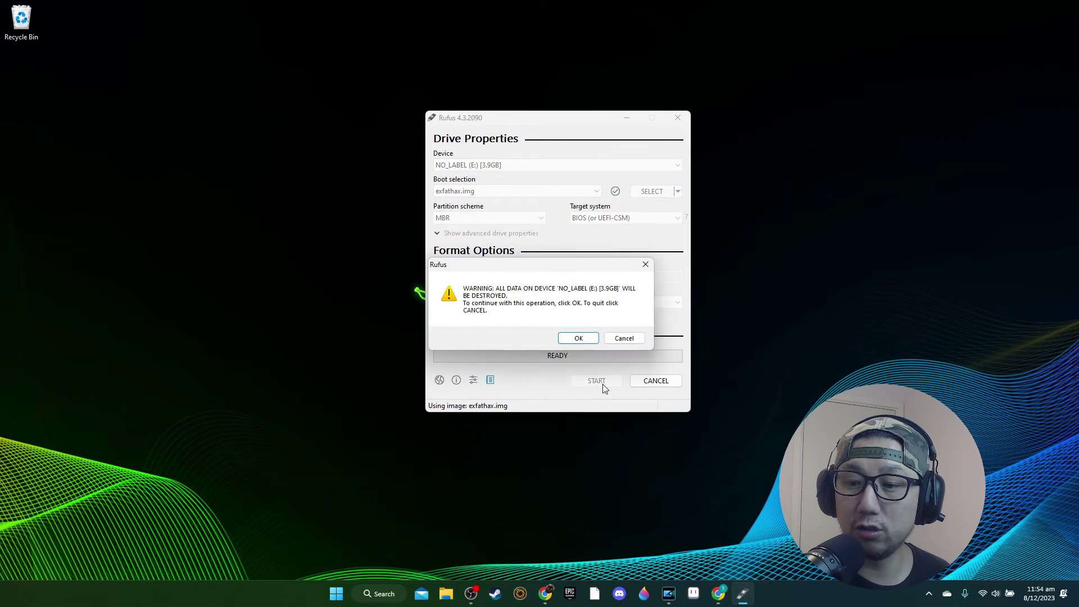
left_click(579, 340)
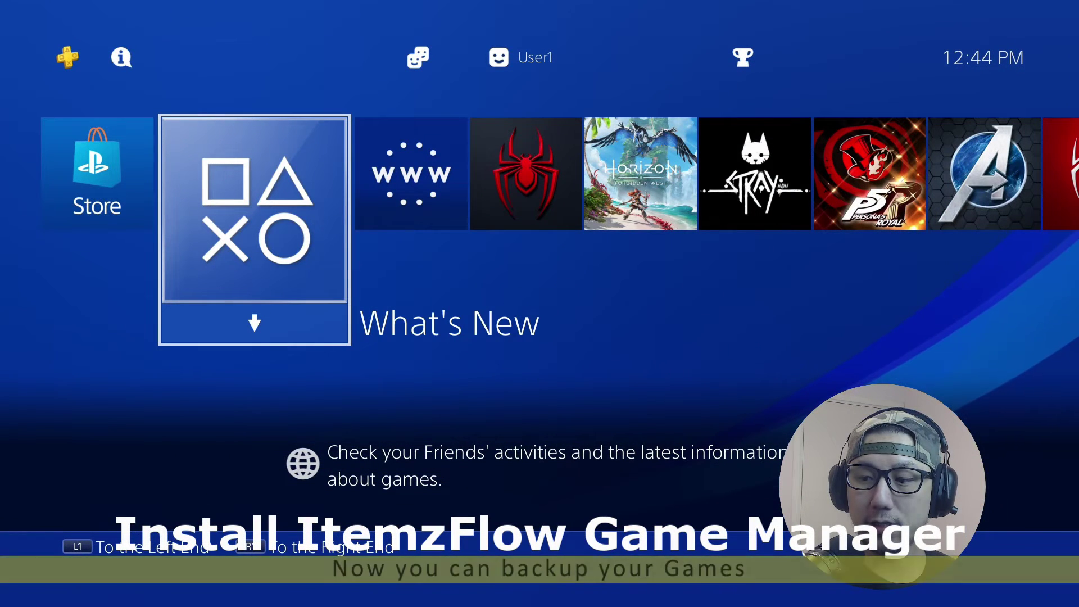
Turn on Connect to the Internet in Settings > Network.
key("Up")
key("Right")
key("Right")
key("Right")
key("Right")
key("Right")
key("Right")
key("Right")
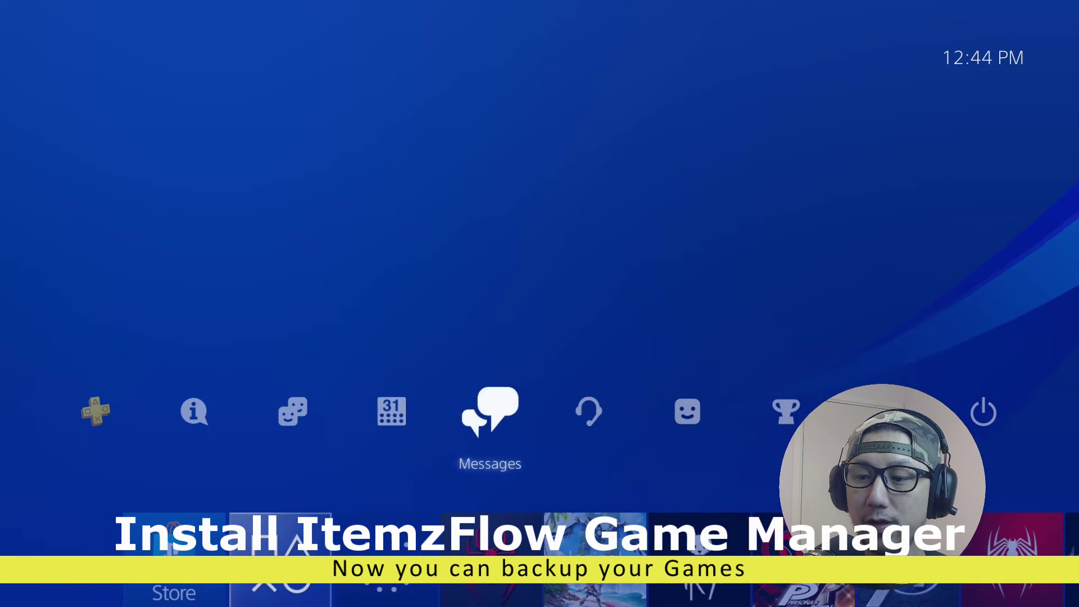
key("Return")
key("Down")
key("Down")
key("Down")
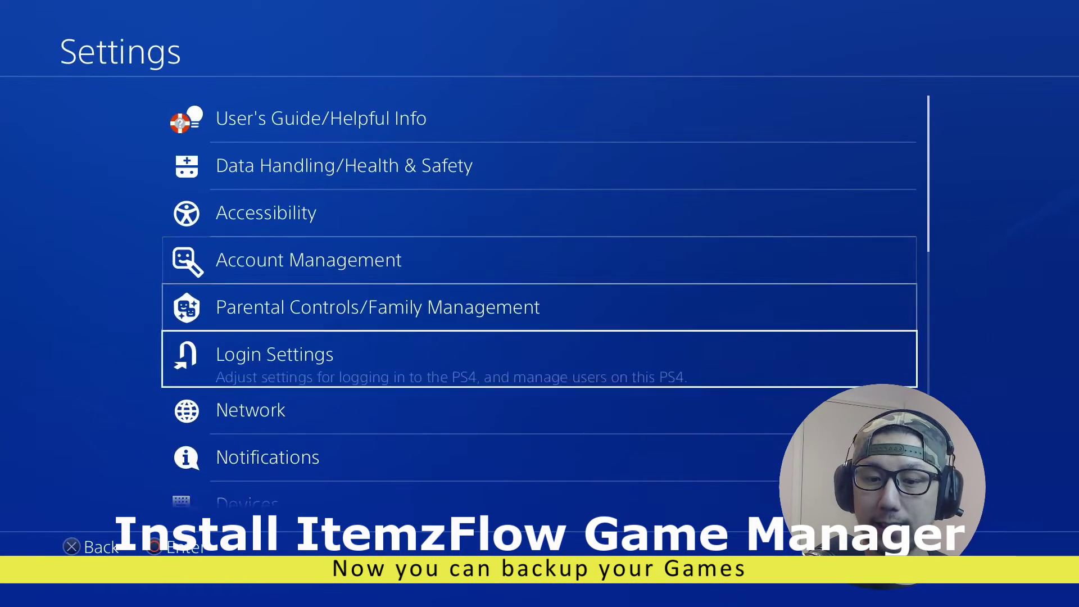
key("Return")
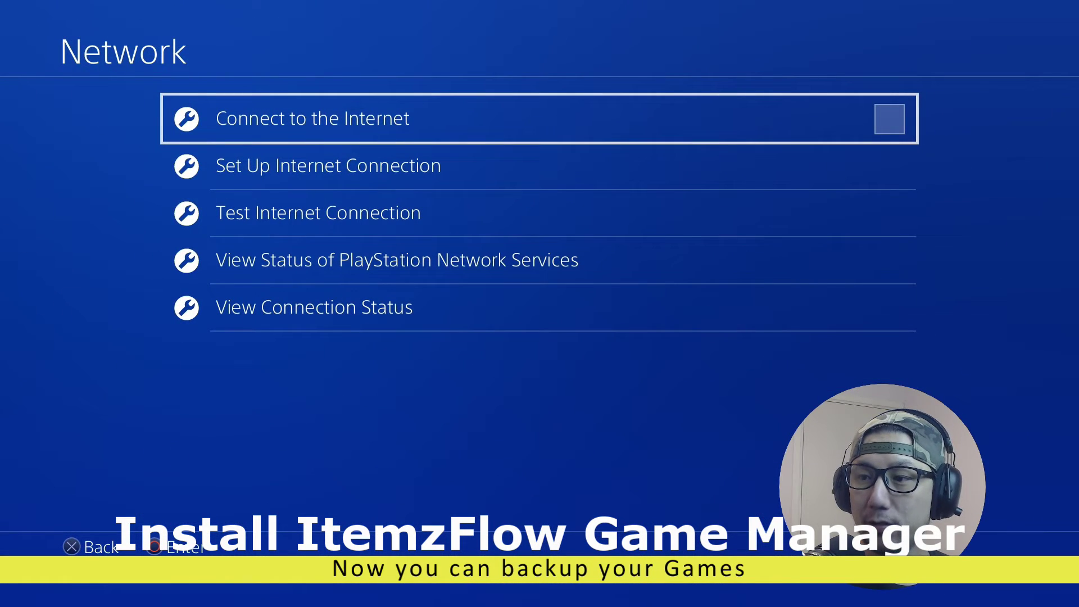
key("Return")
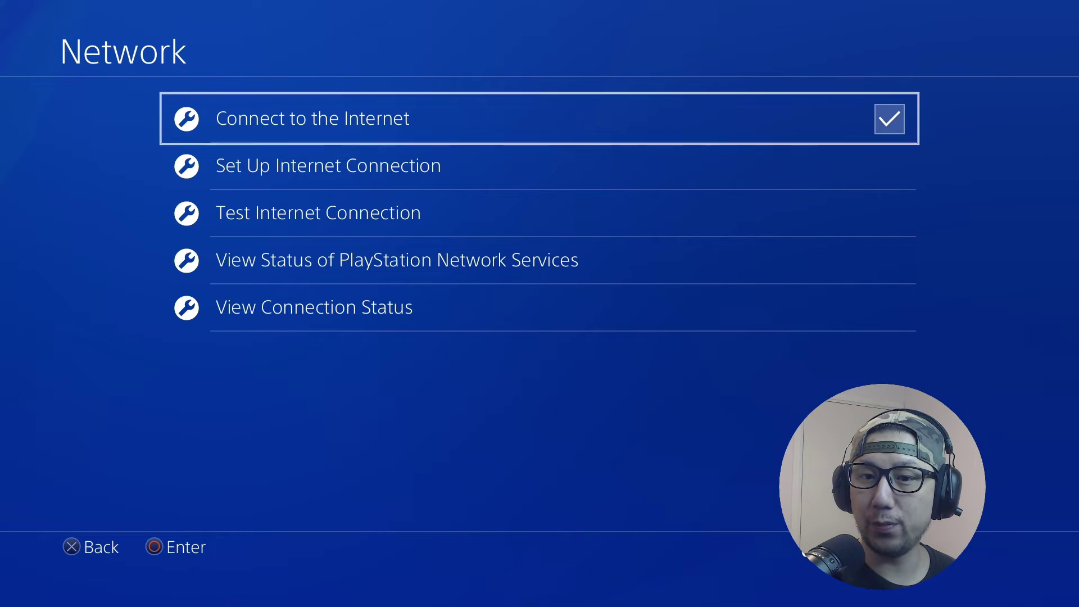
Return to the home screen and move to the Internet Browser.
key("Escape")
key("Escape")
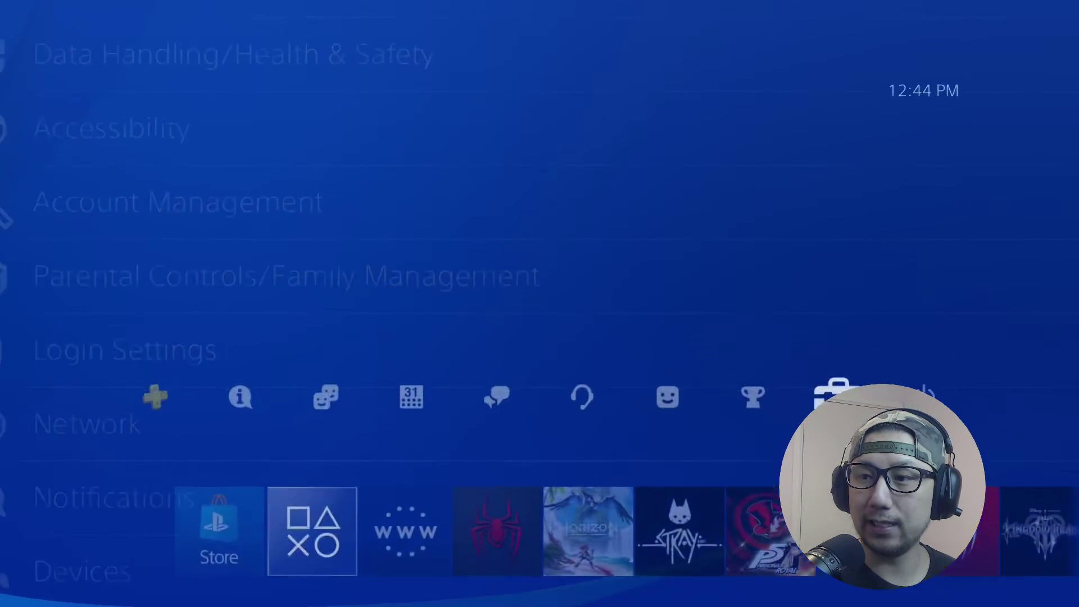
key("Left")
key("Left")
key("Left")
key("Left")
key("Left")
key("Left")
key("Left")
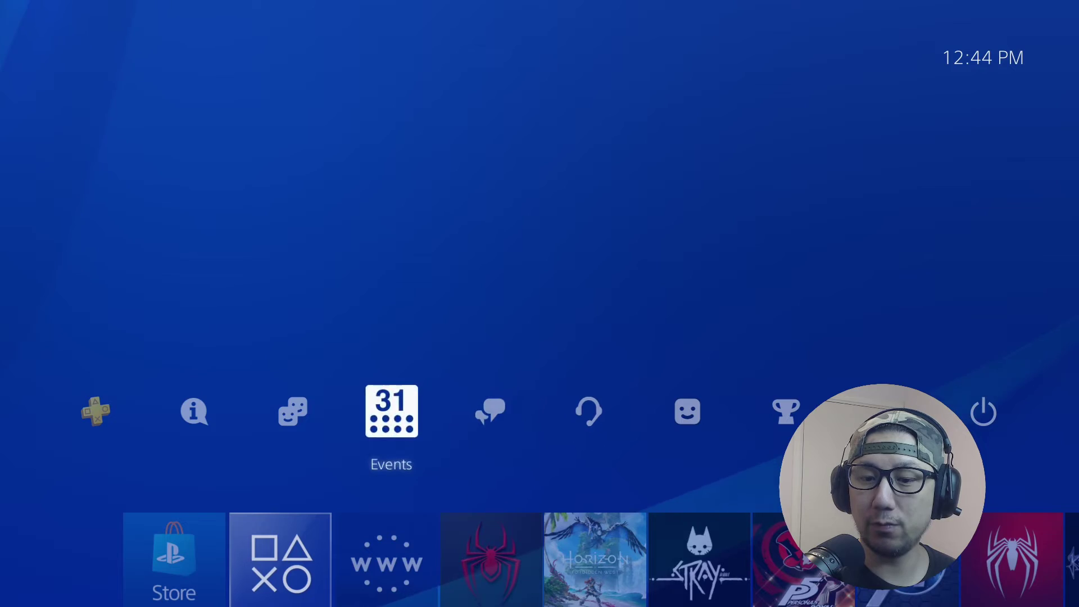
key("Down")
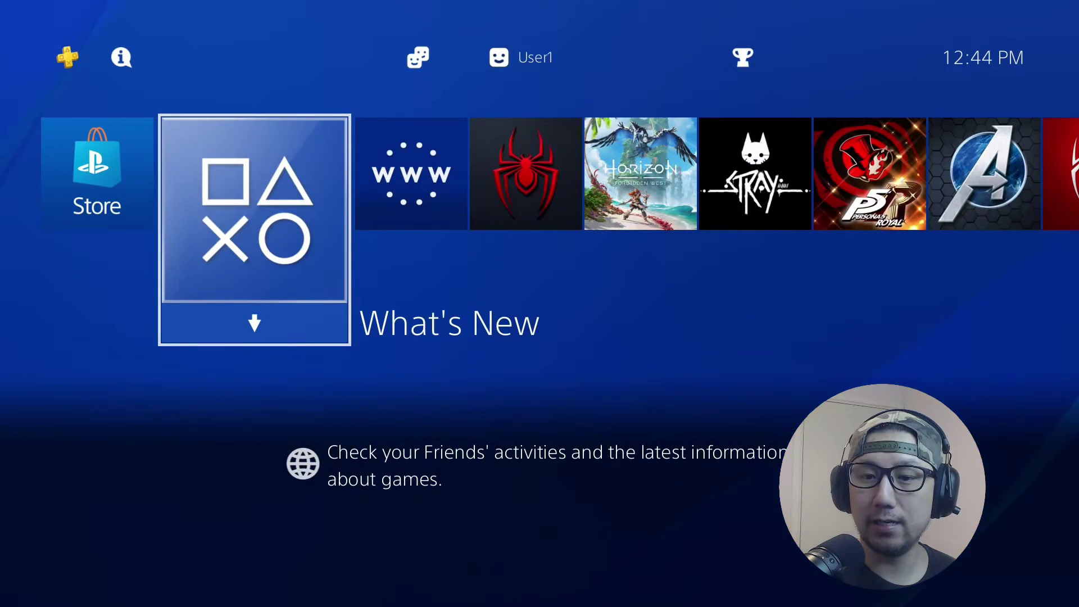
key("Right")
In the Internet Browser settings, delete the cookies and clear the website data.
key("Return")
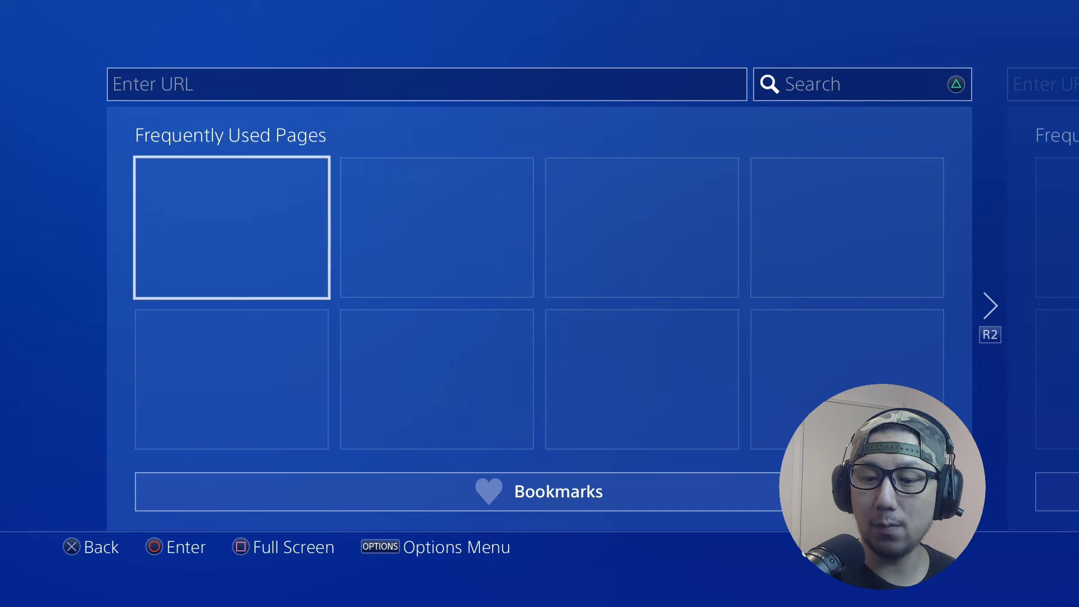
key("Menu")
key("Up")
key("Up")
key("Up")
key("Return")
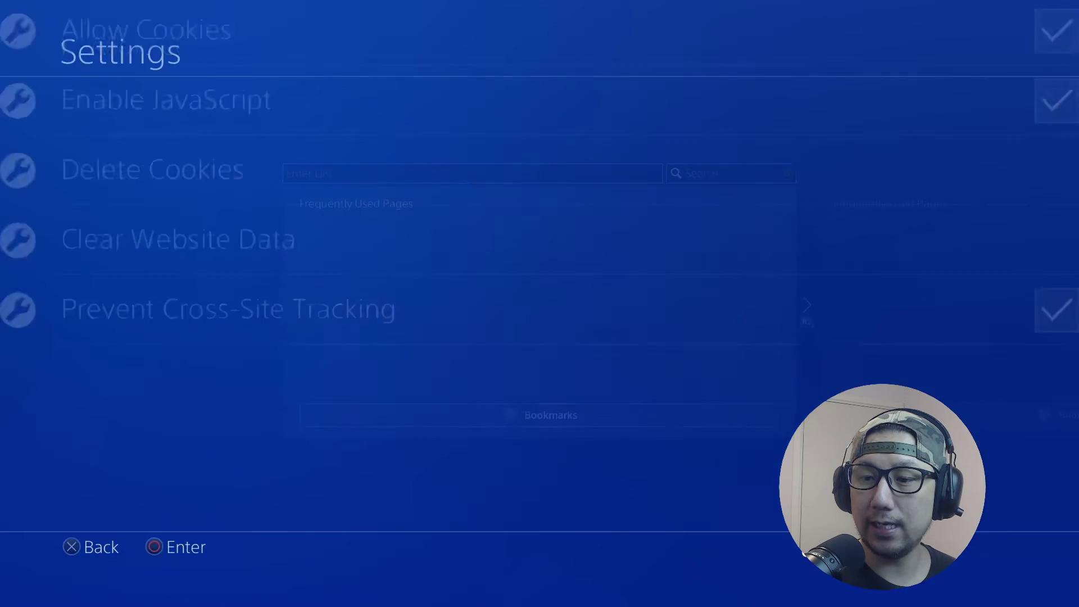
key("Down")
key("Down")
key("Return")
key("Return")
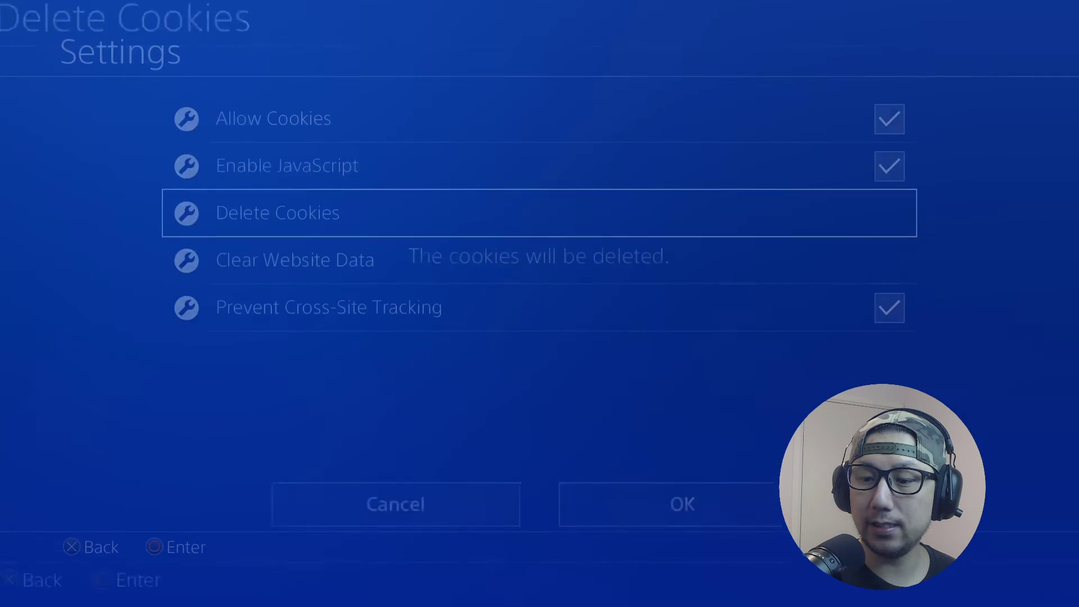
key("Down")
key("Return")
key("Return")
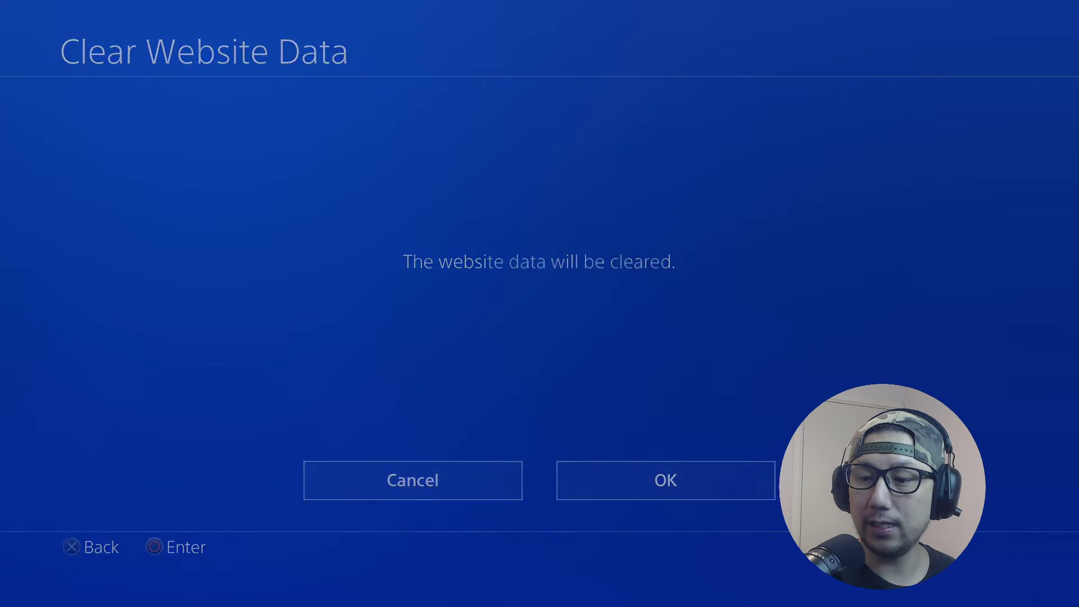
key("Escape")
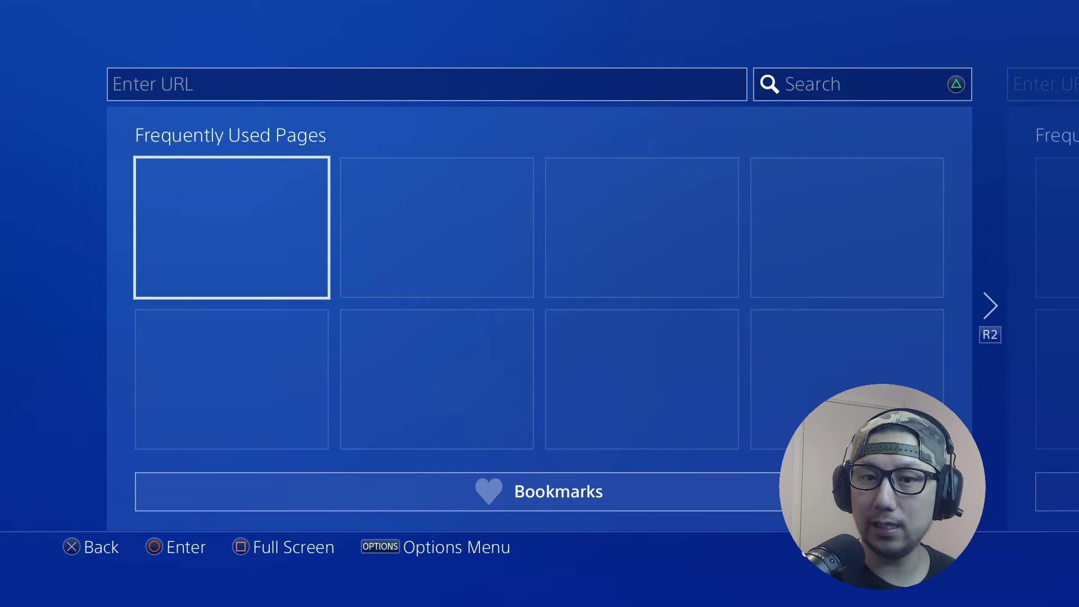
Load karo218.ir in the address bar and open its 9.00 Gold host page.
key("Up")
key("Return")
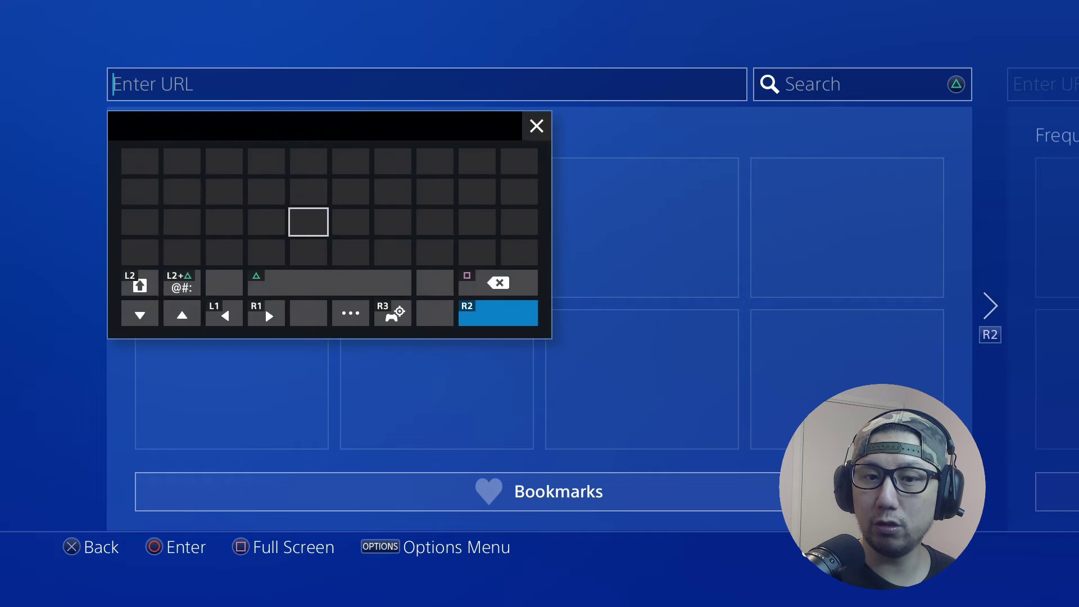
key("Right")
key("Right")
key("Right")
key("Return")
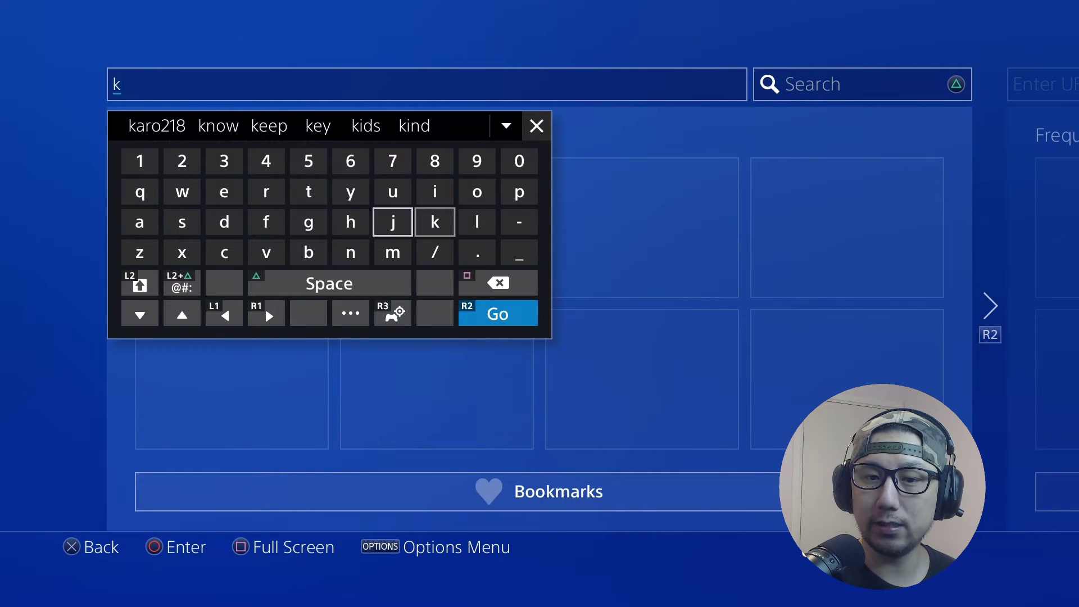
key("Left")
key("Left")
key("Left")
key("Left")
key("Left")
key("Left")
key("Left")
key("Up")
key("Up")
key("Up")
key("Return")
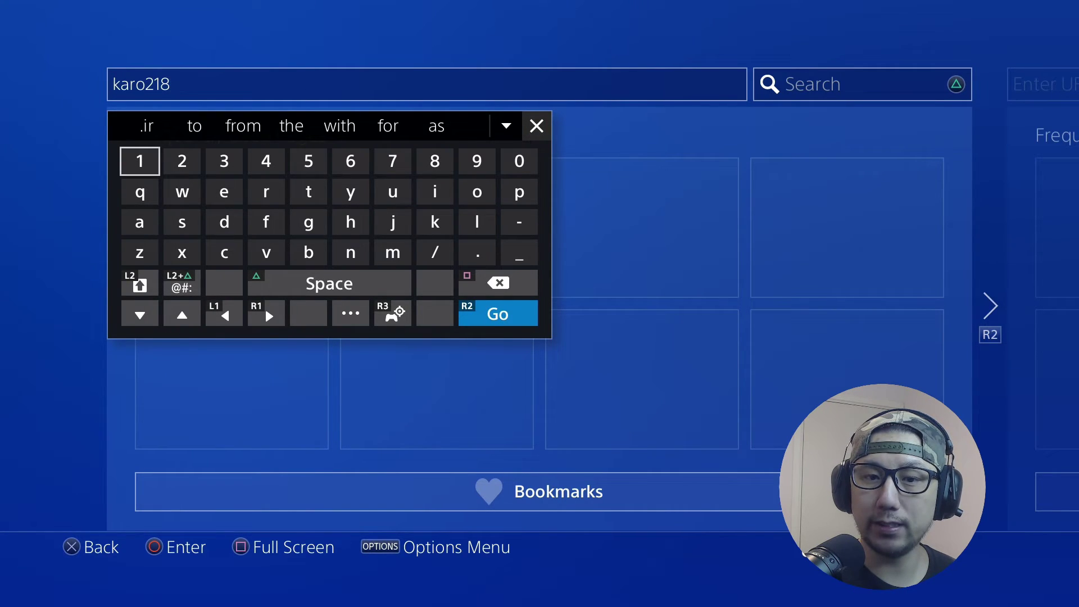
key("Up")
key("Return")
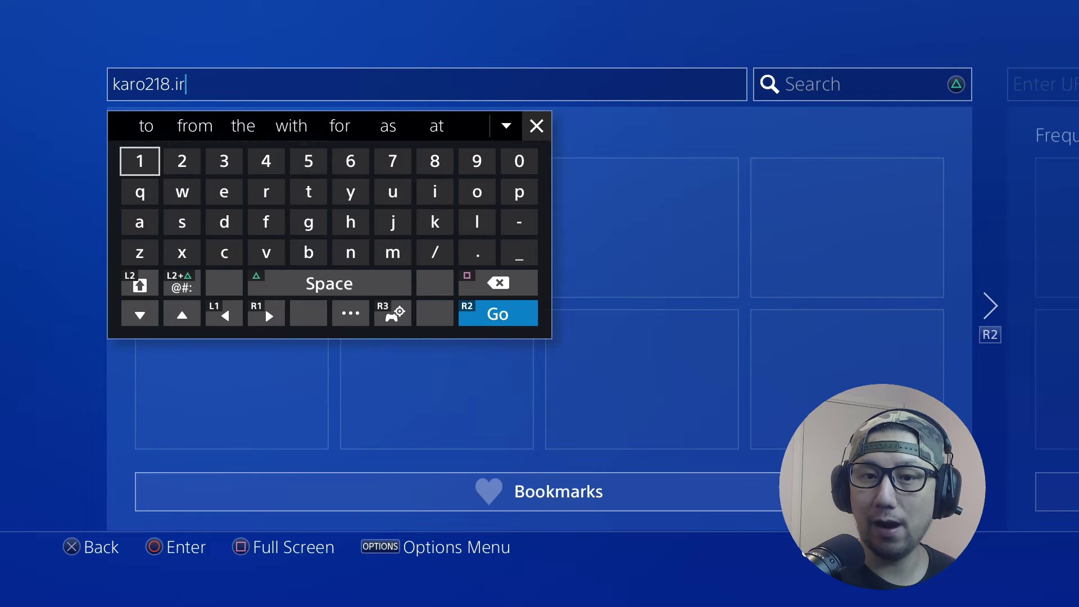
key("Return")
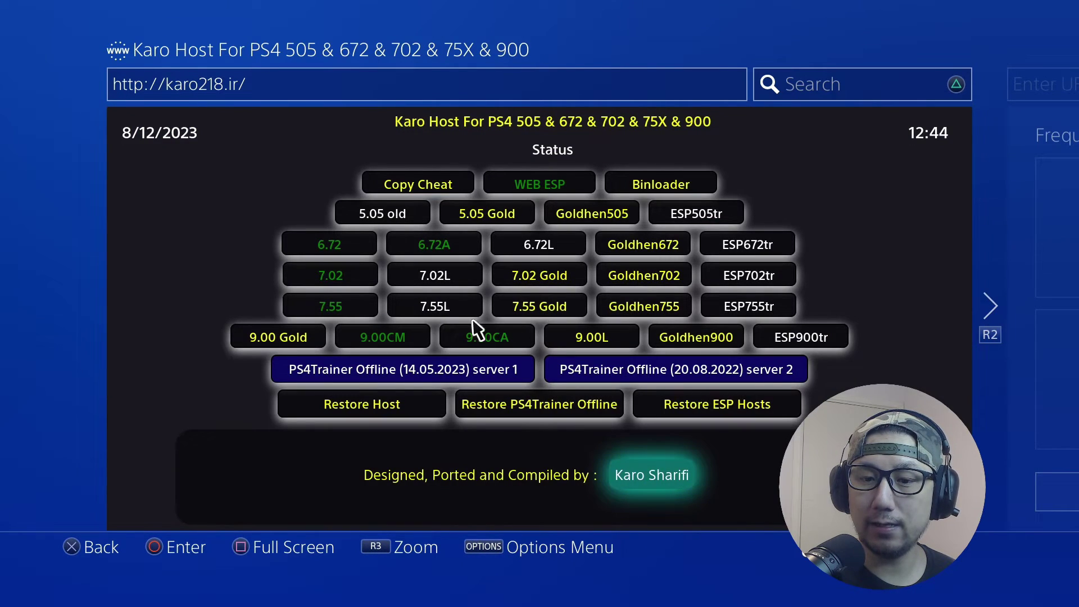
left_click(314, 336)
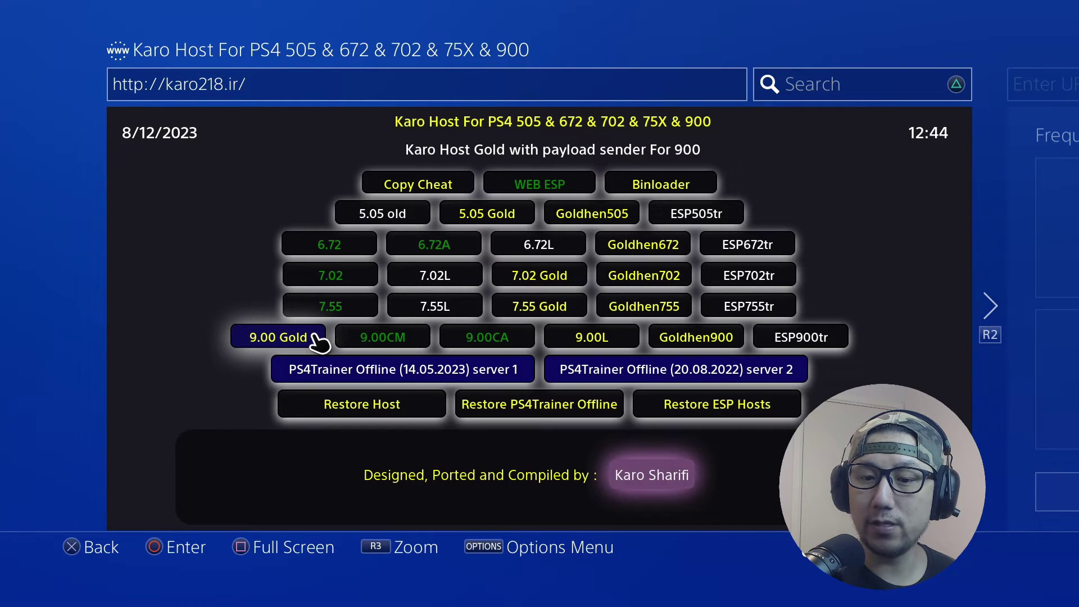
left_click(315, 338)
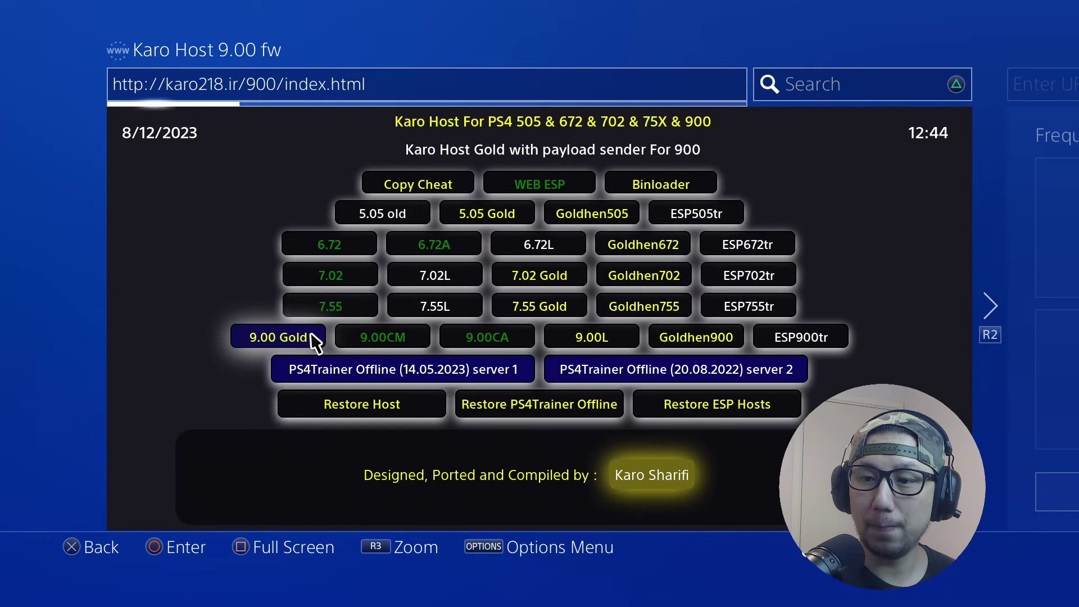
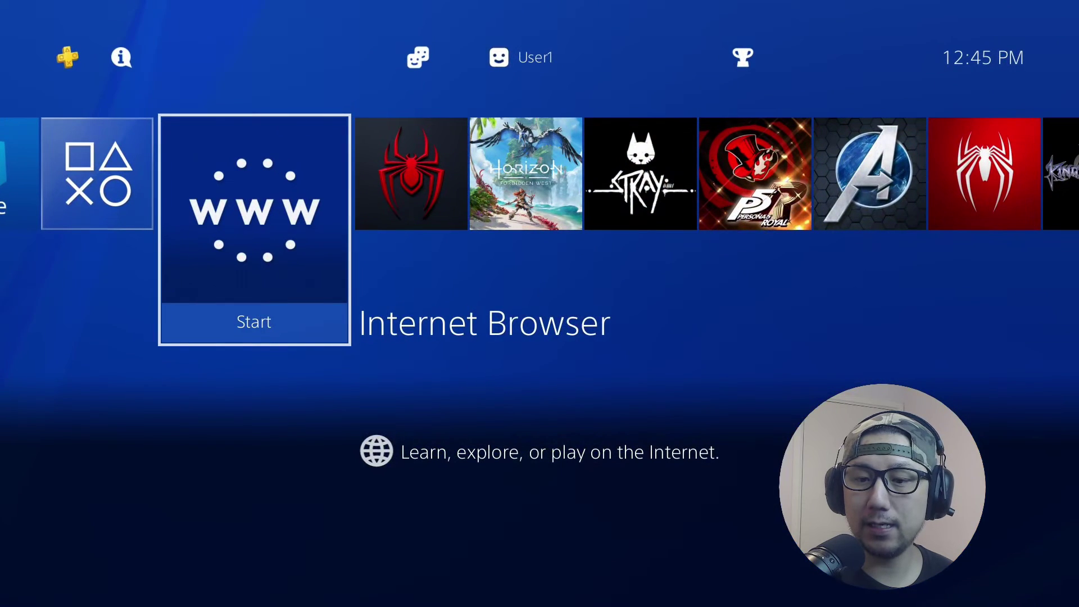
Open the Karo Host 9.00 page in the Internet Browser and run its GoldHEN 2.3 payload.
key("Return")
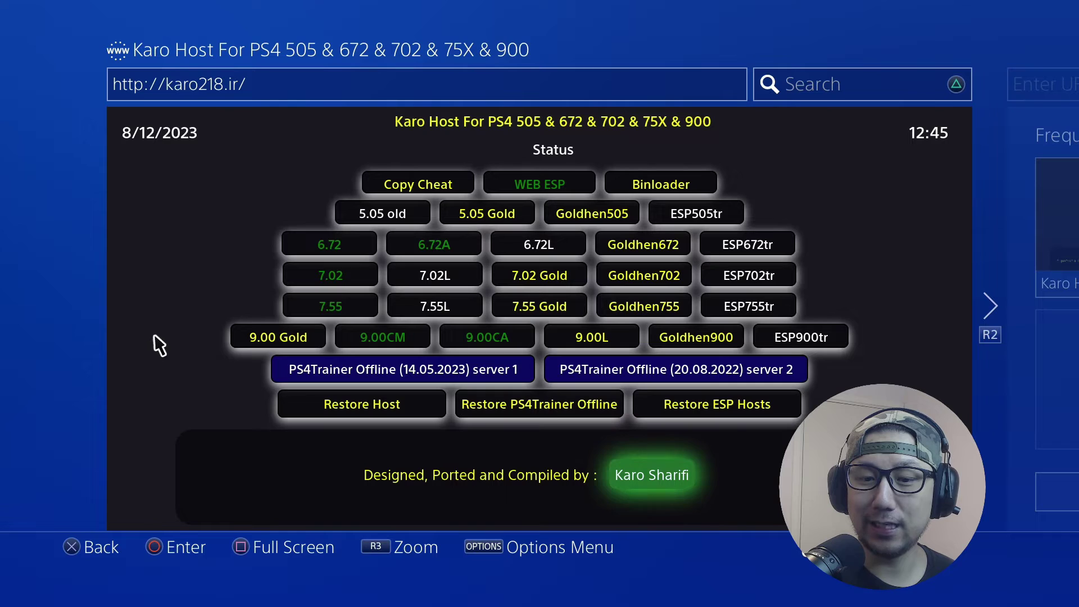
left_click(247, 341)
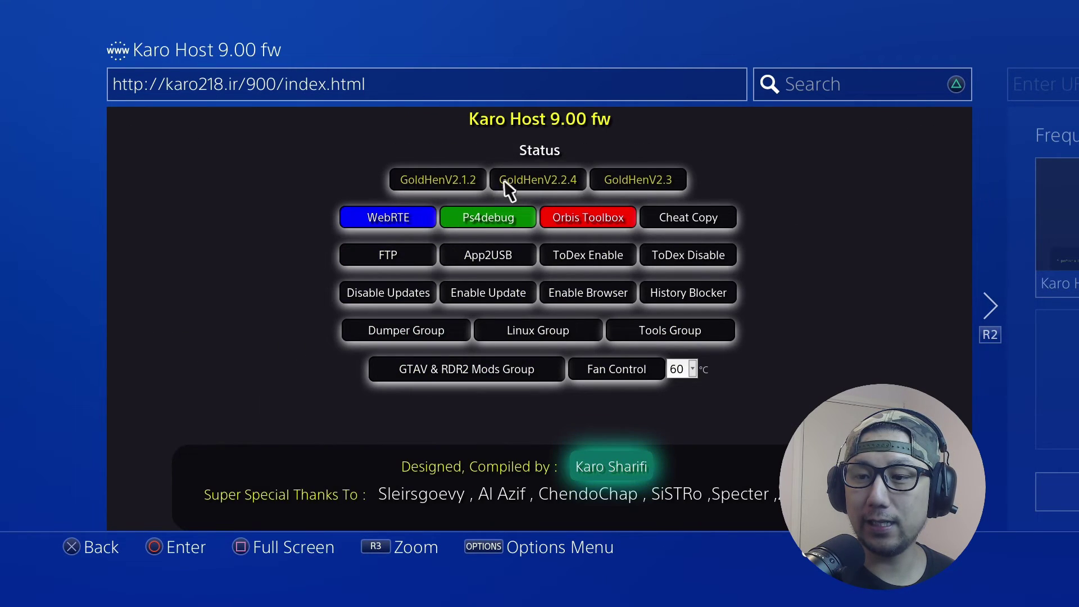
left_click(633, 179)
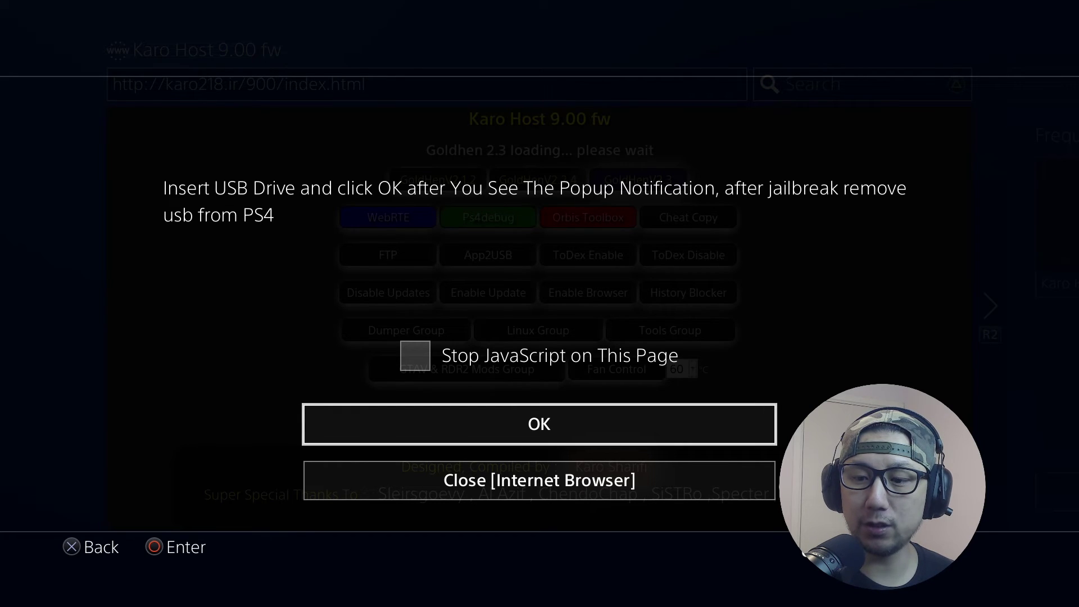
Confirm the USB and 'Jailbreak Done!' alerts until GoldHEN v2.3 loads, then return home.
key("Return")
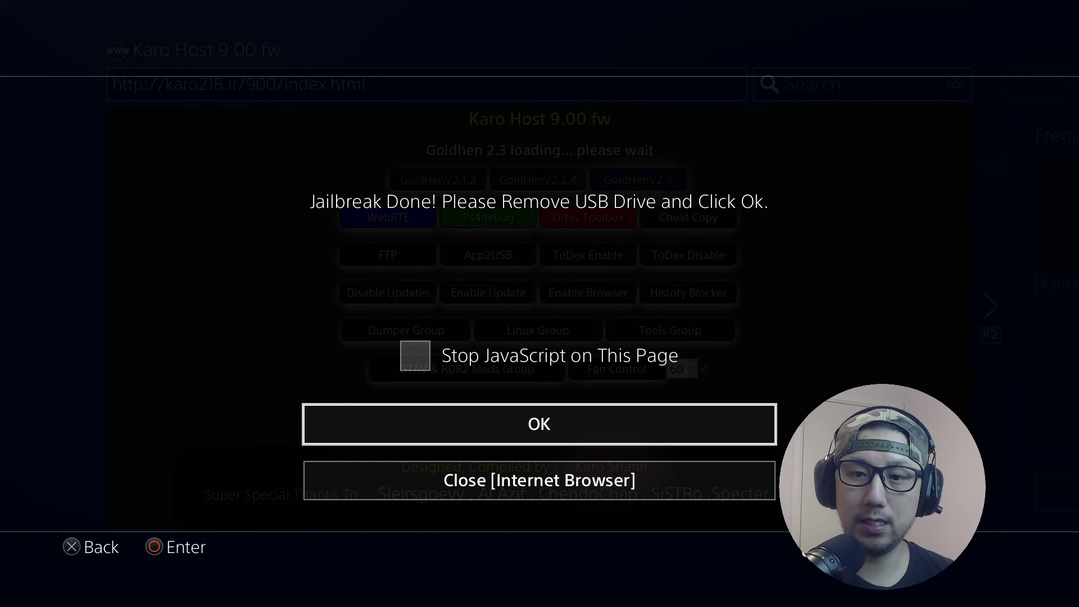
key("Return")
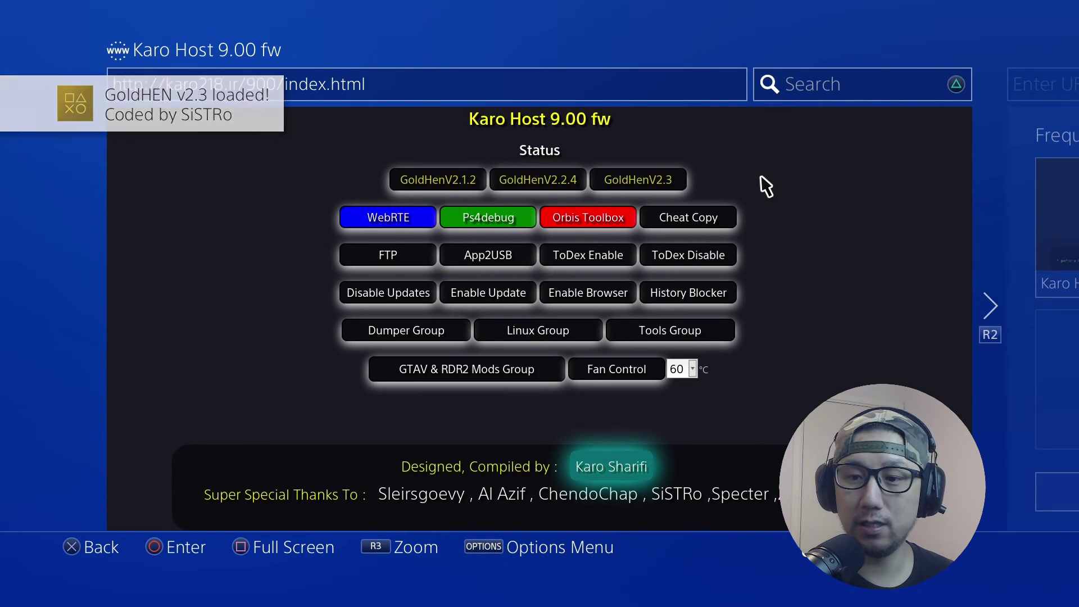
key("super")
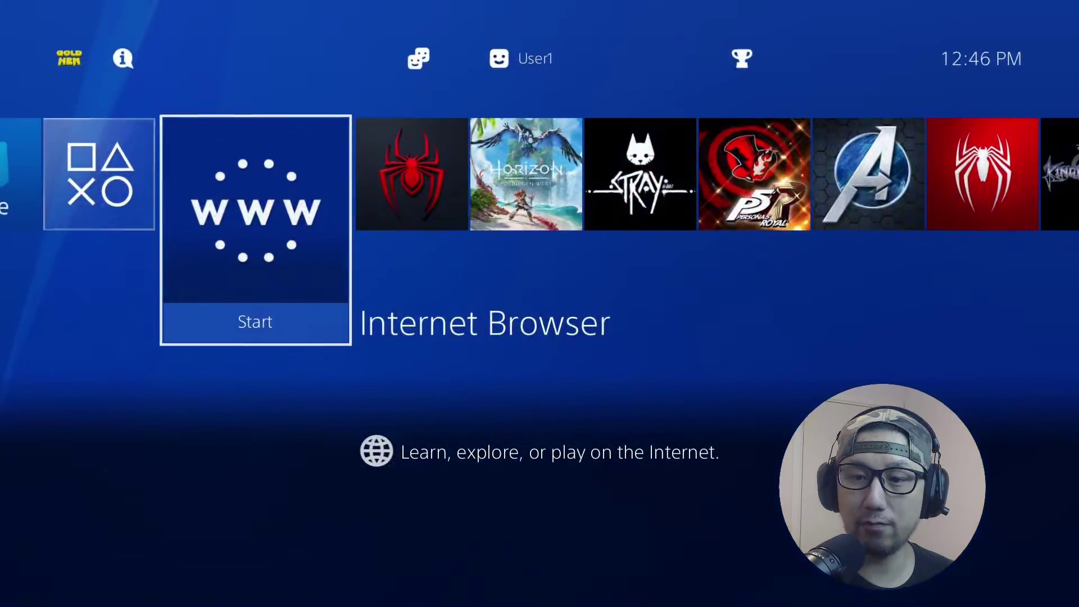
Select GoldHEN in the function bar and open Debug Settings > Package Installer, which finds no packages.
key("Up")
key("Left")
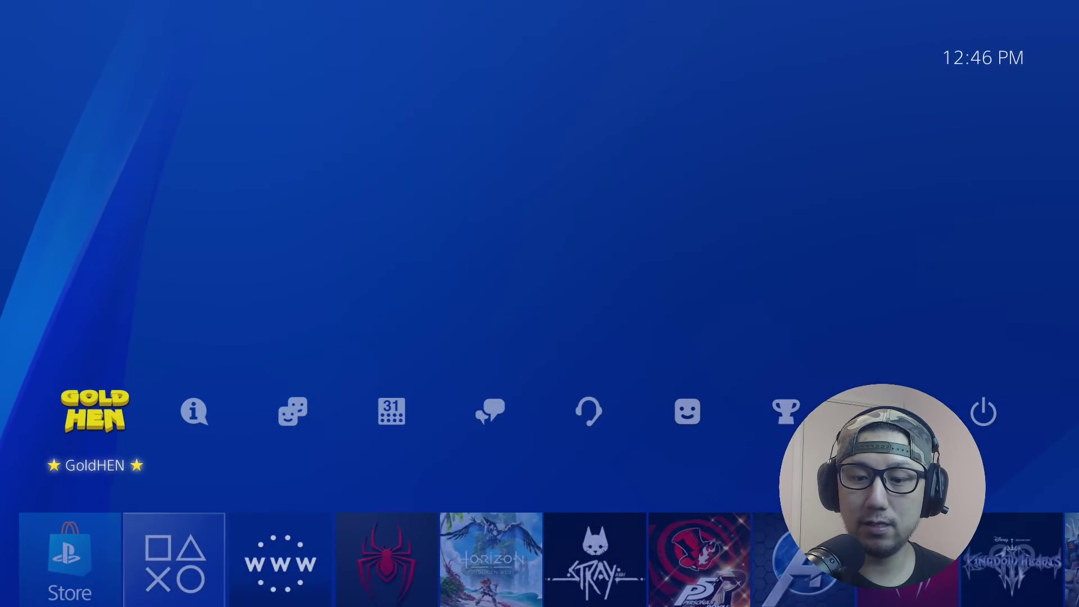
key("Down")
key("Up")
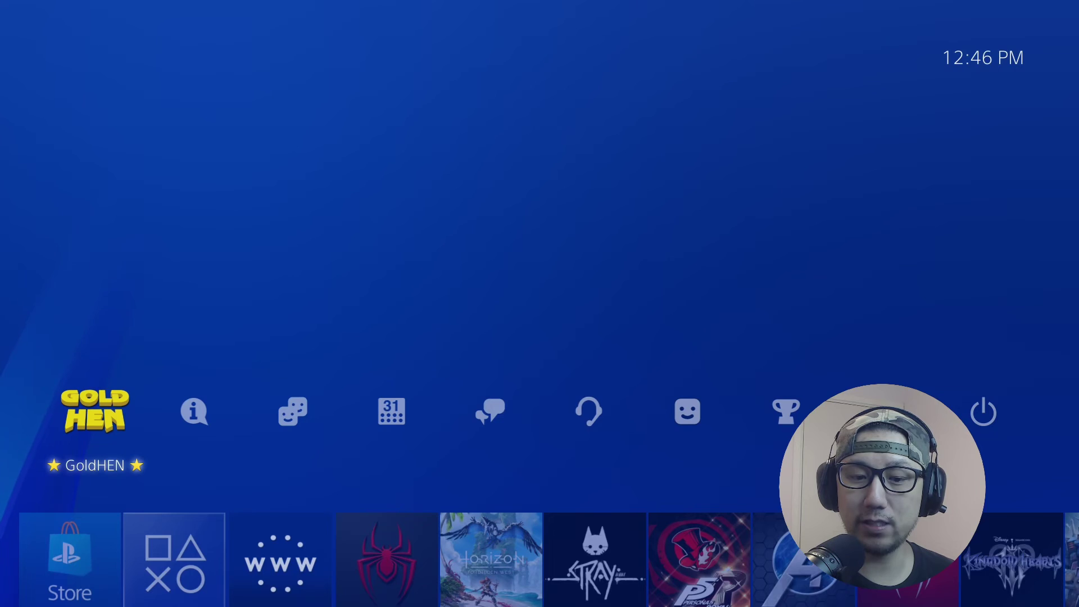
key("Return")
key("Down")
key("Down")
key("Down")
key("Down")
key("Down")
key("Down")
key("Up")
key("Up")
key("Up")
key("Up")
key("Up")
key("Up")
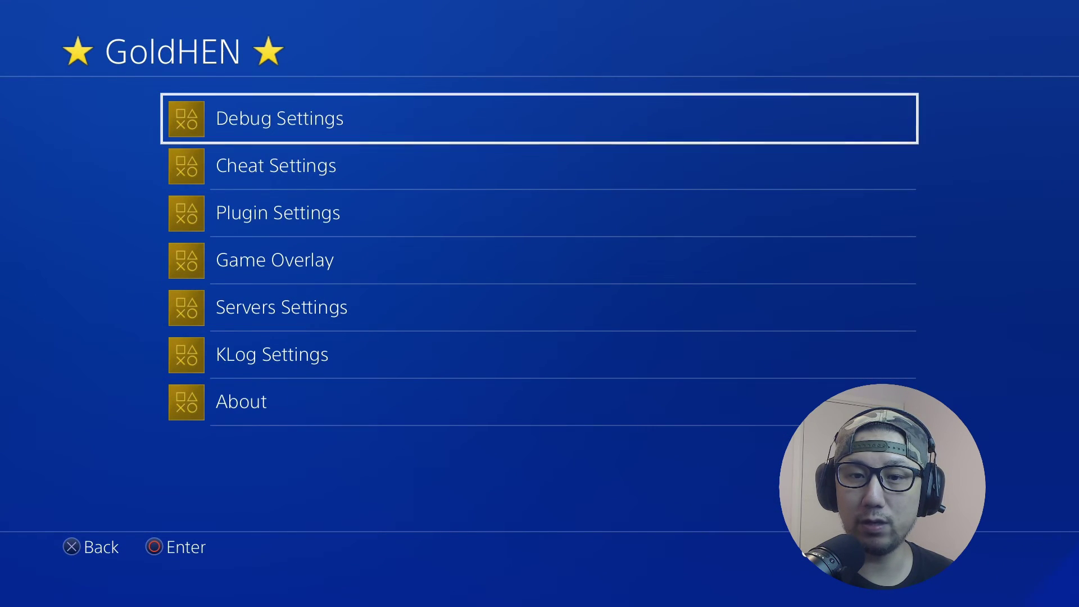
key("Return")
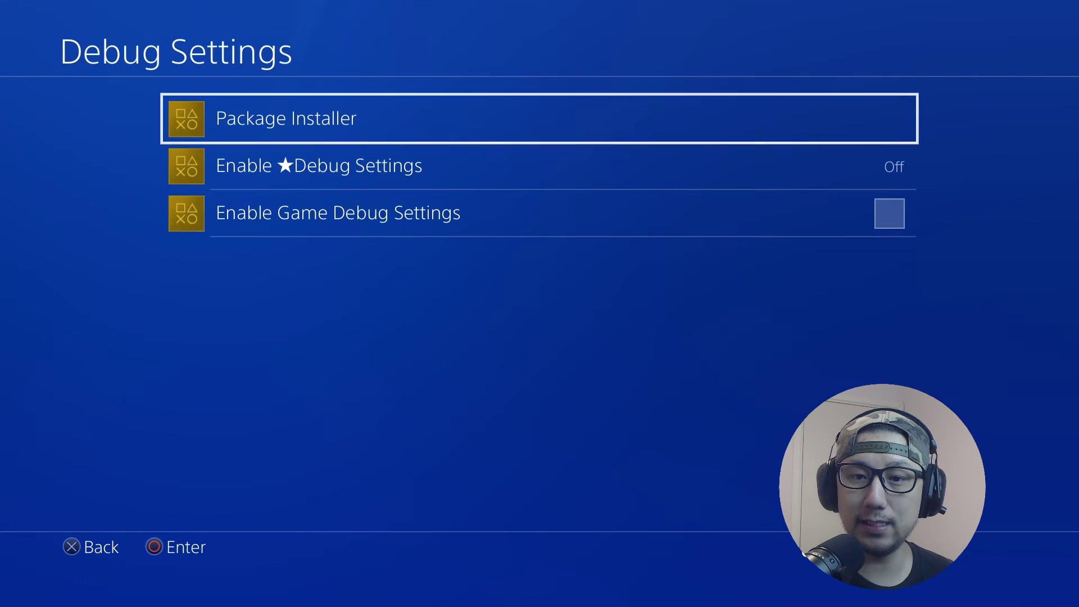
key("Return")
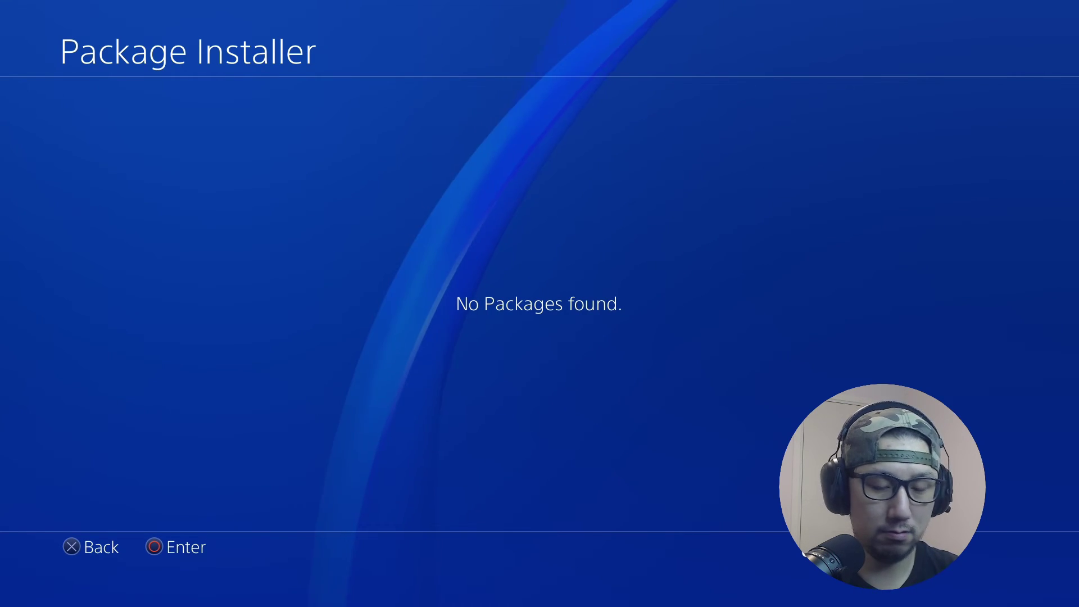
Reload the Package Installer, install ITEM00001_V1.03.pkg, and back out to the GoldHEN menu.
key("Escape")
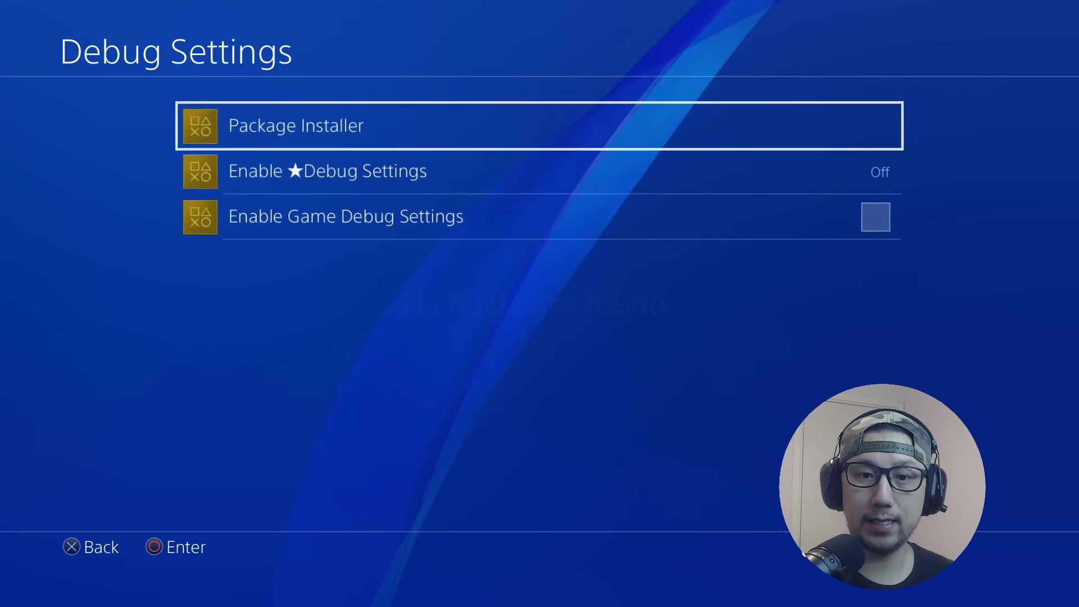
key("Return")
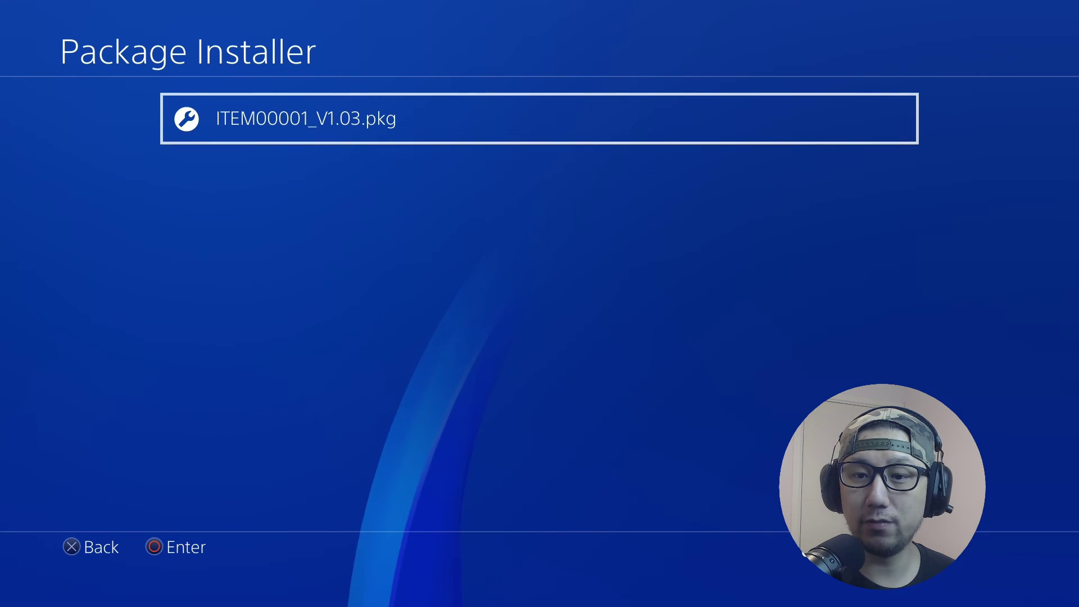
key("Return")
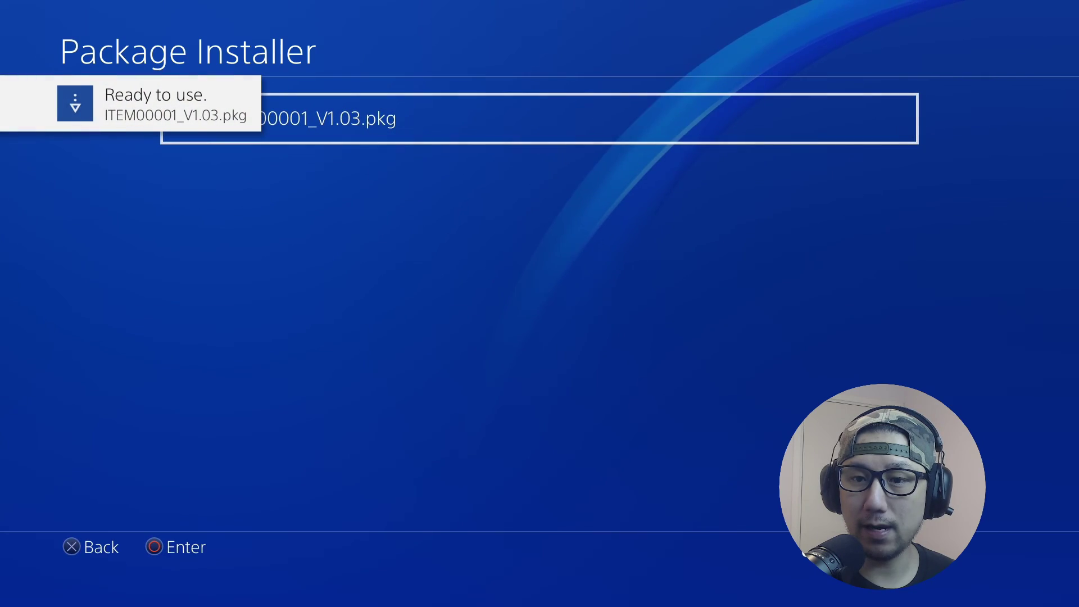
key("Escape")
key("Escape")
key("Escape")
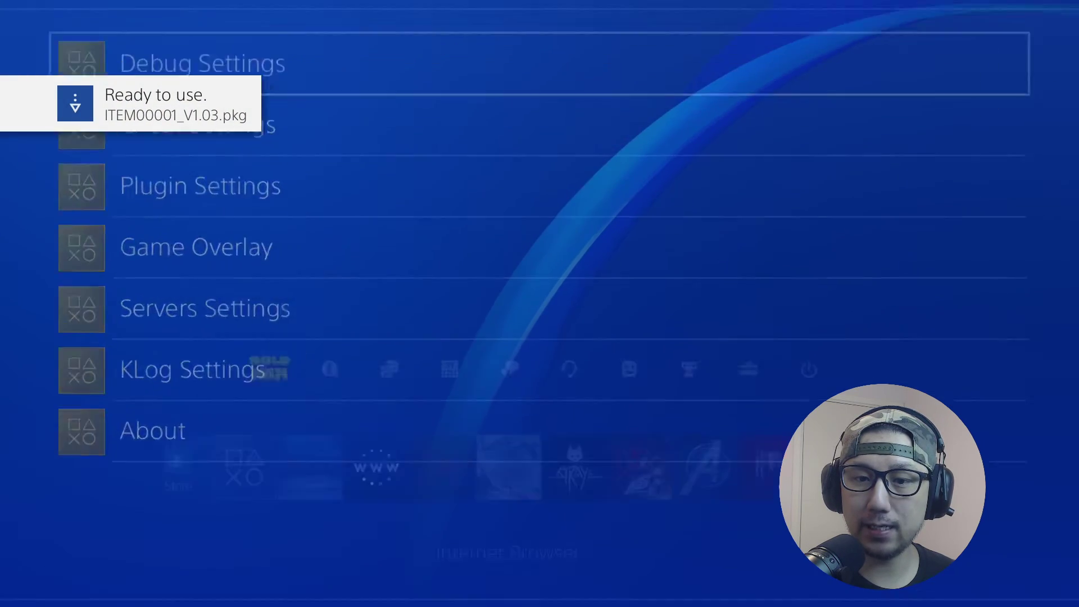
Launch Itemzflow Game Manager, select Ghost of Tsushima, and open its Dump option at Dump All.
key("Down")
key("Left")
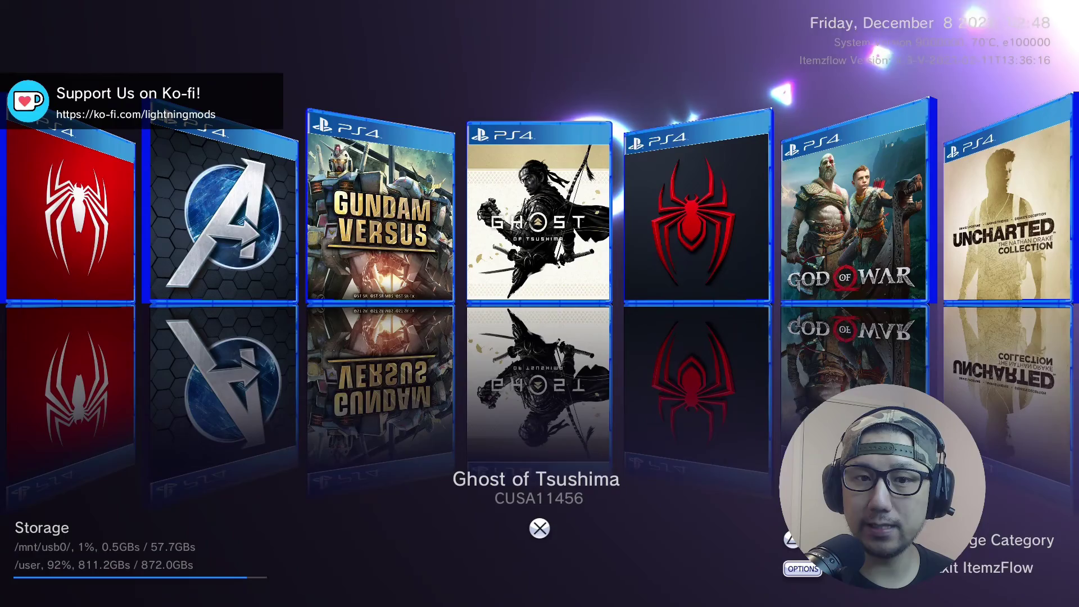
key("Left")
key("Left")
key("Left")
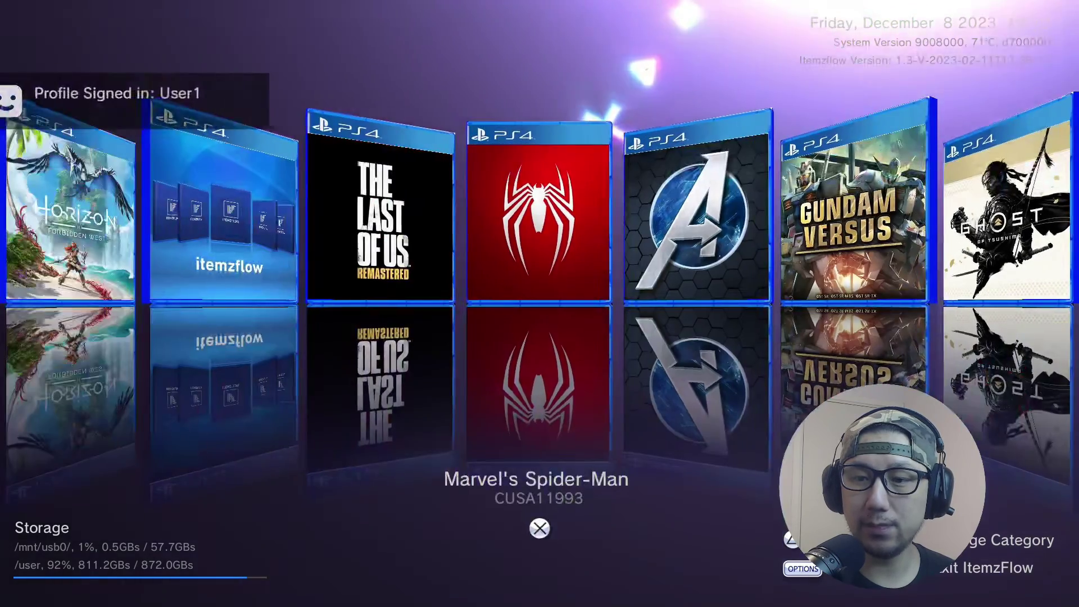
key("Left")
key("Right")
key("Right")
key("Right")
key("Right")
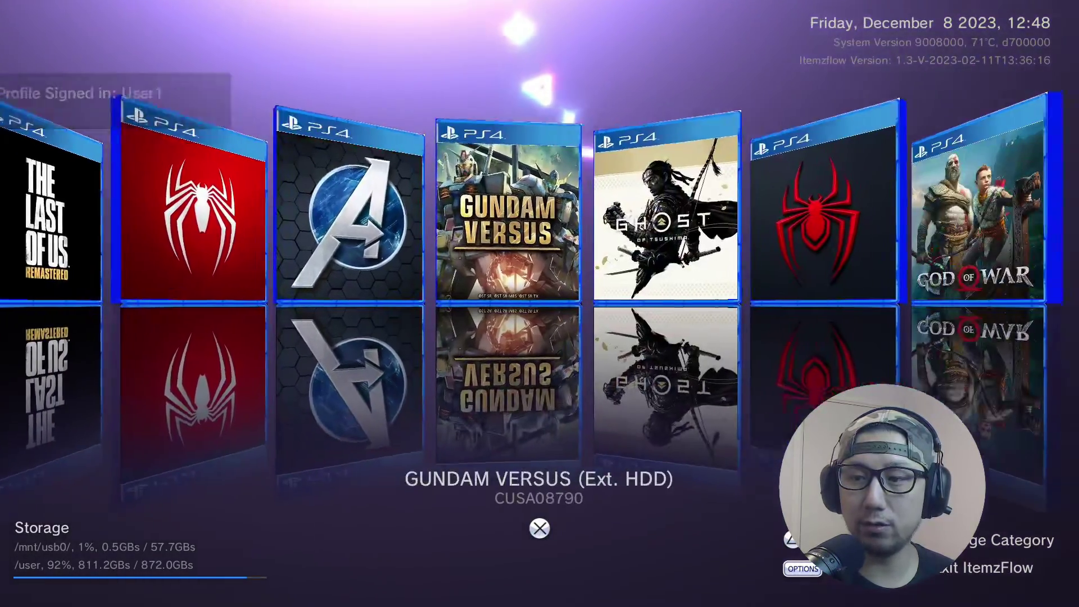
key("Return")
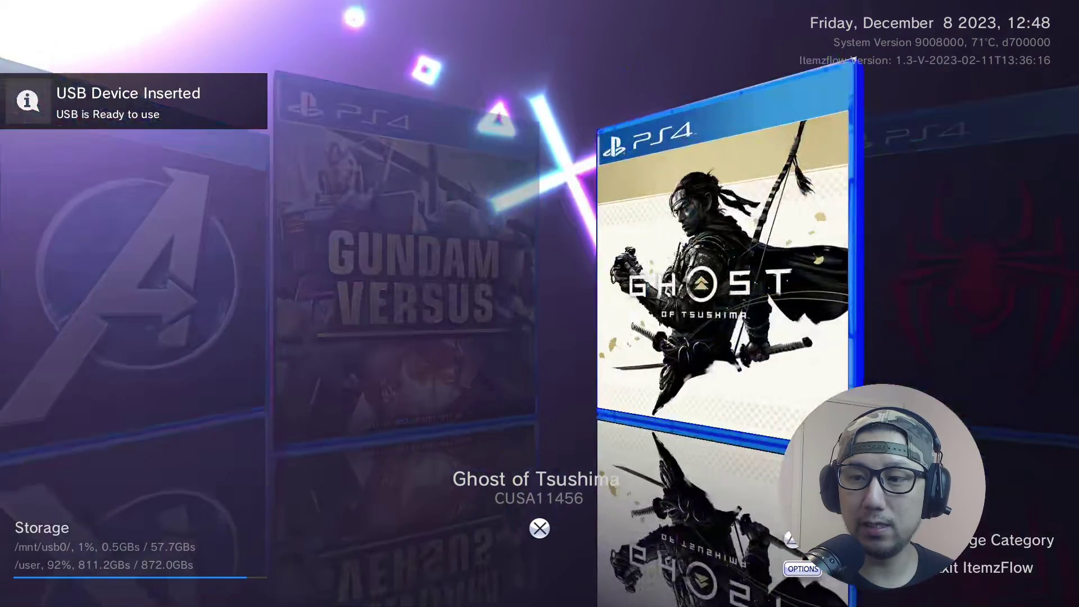
key("Right")
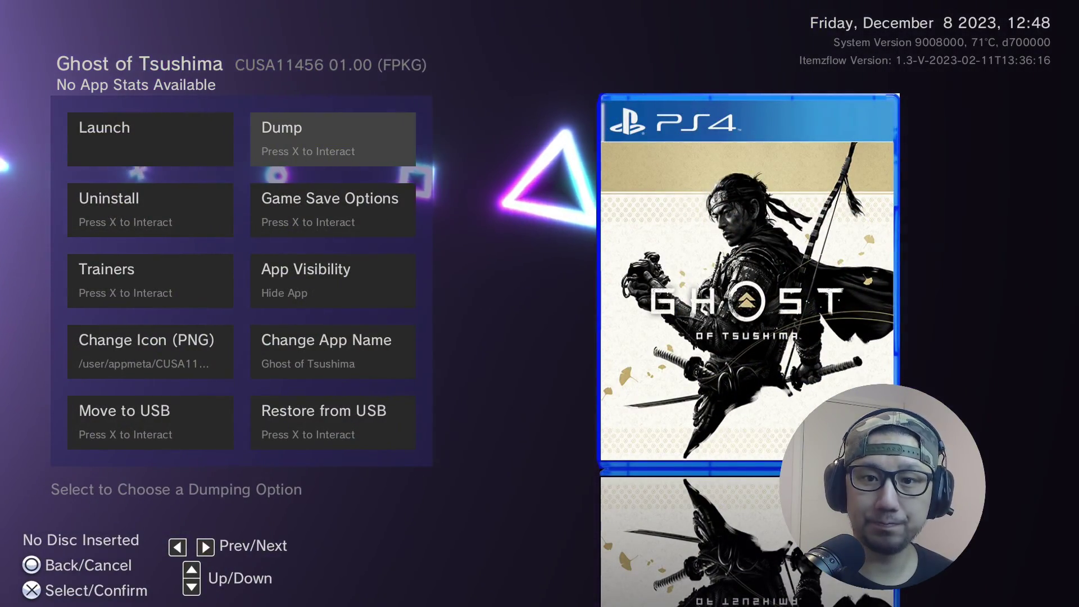
key("Return")
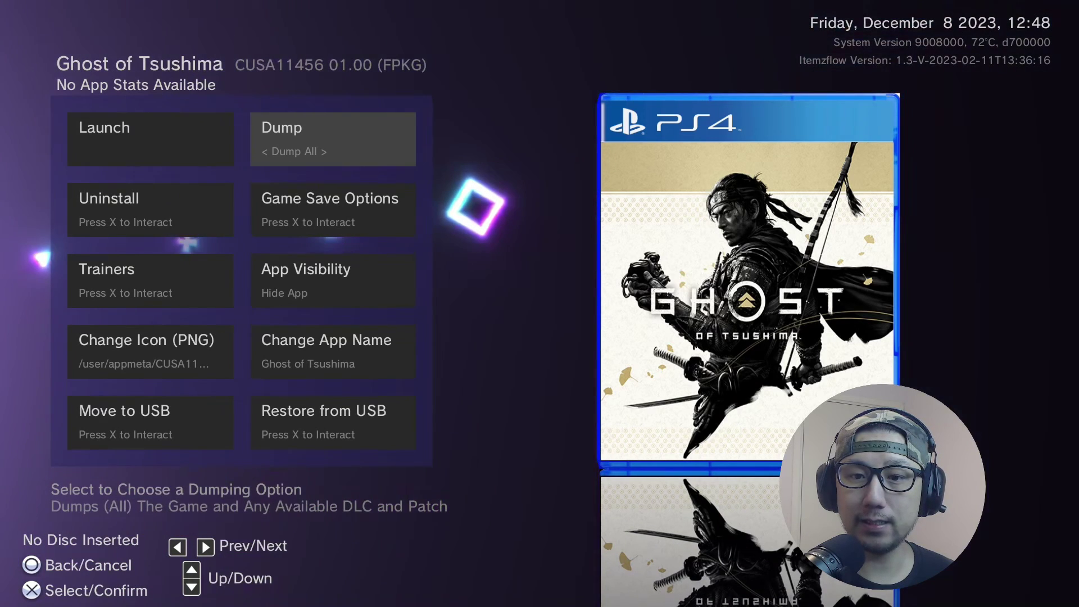
Cycle through Base Game Only, DLC Only and Backup FPKG back to Dump All, then exit to the library.
key("Right")
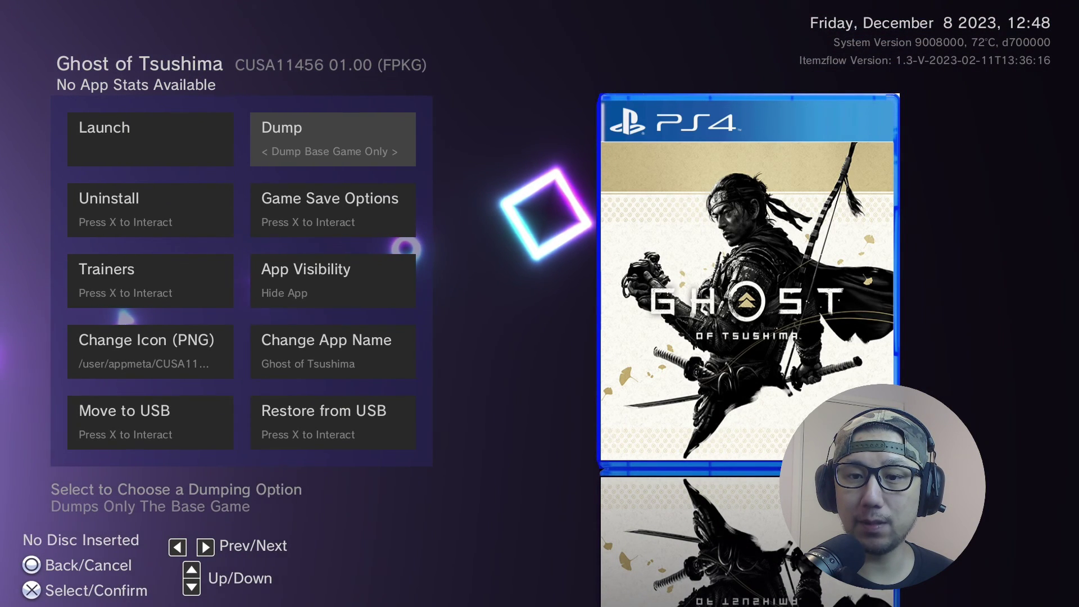
key("Right")
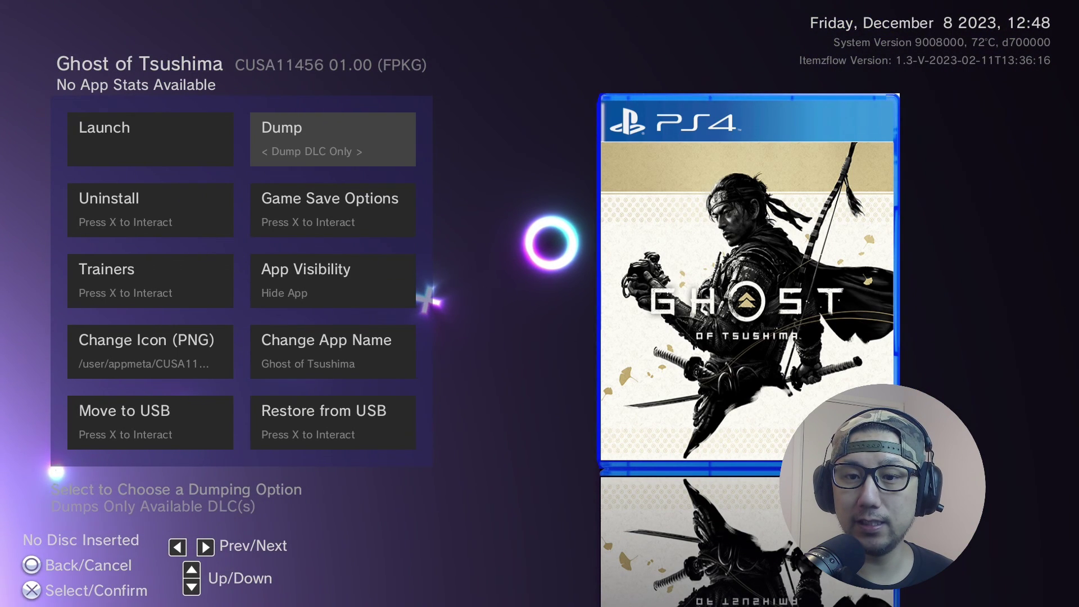
key("Right")
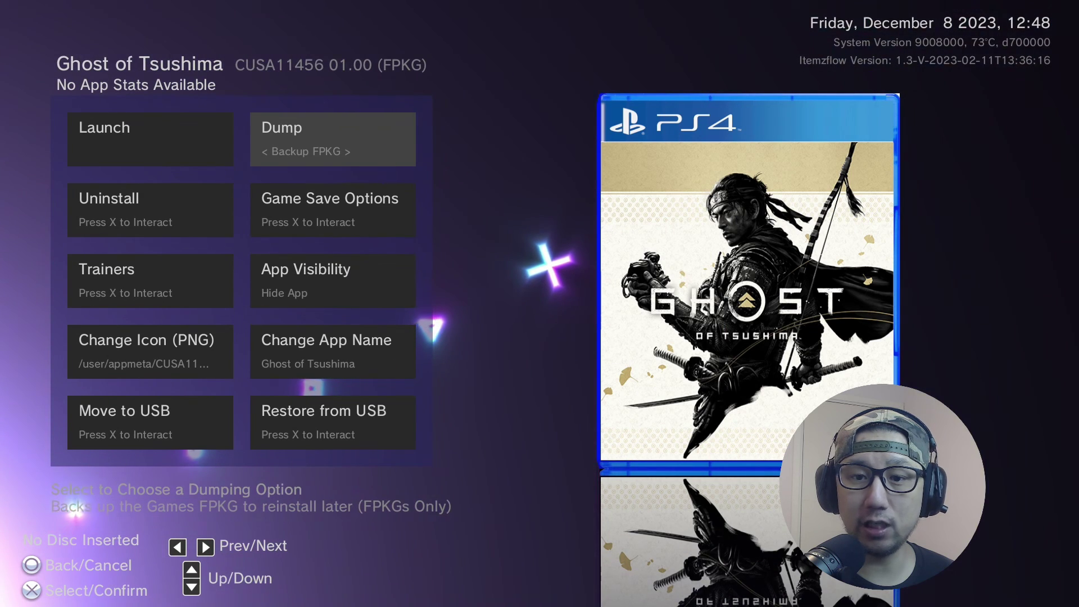
key("Right")
key("Right")
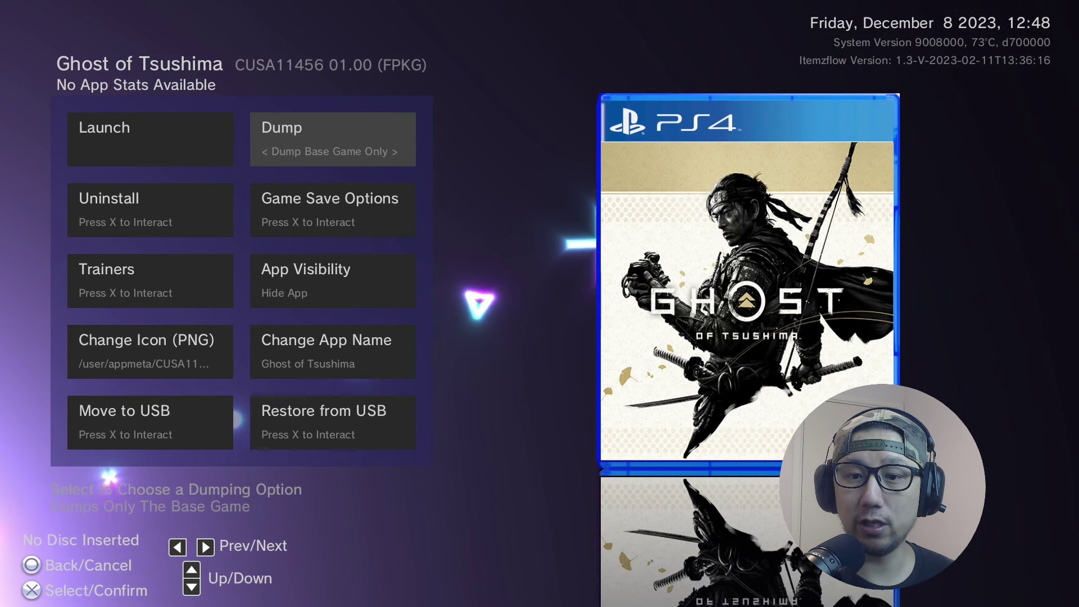
key("Left")
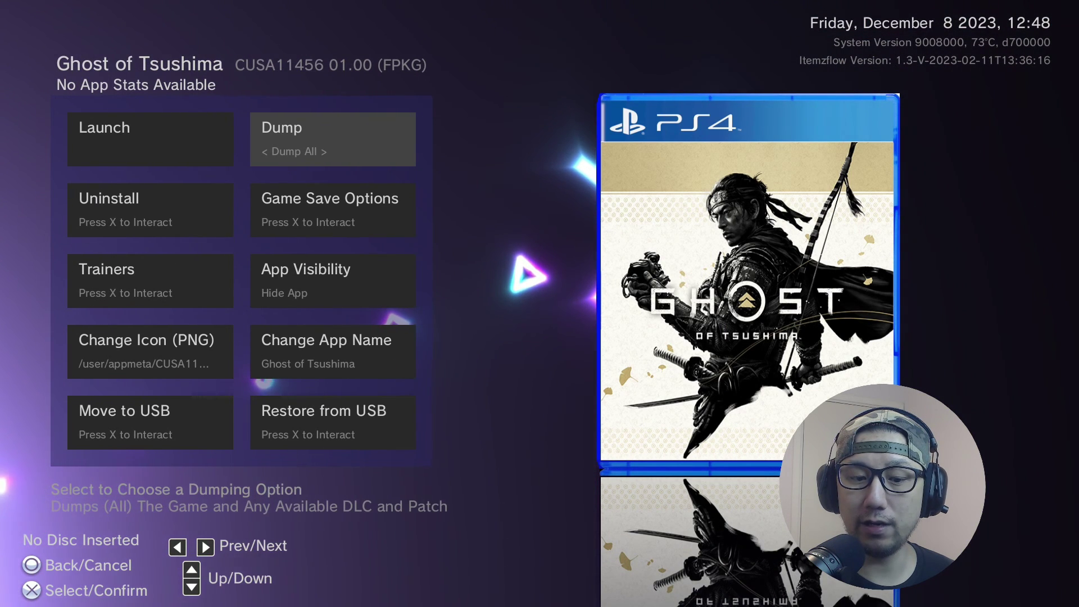
key("Escape")
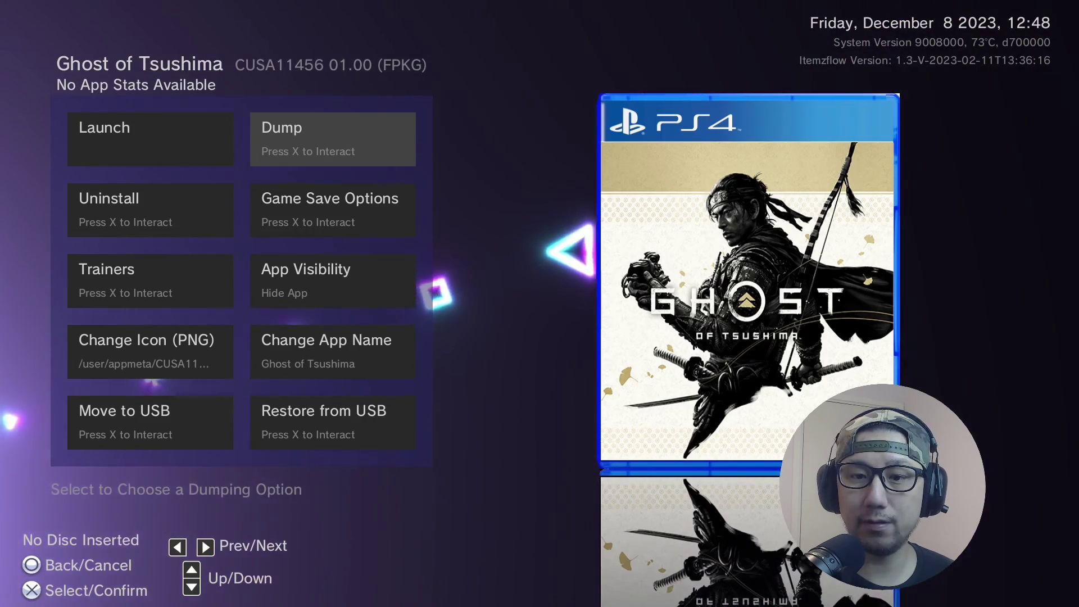
key("Escape")
key("Right")
key("Right")
key("Right")
key("Right")
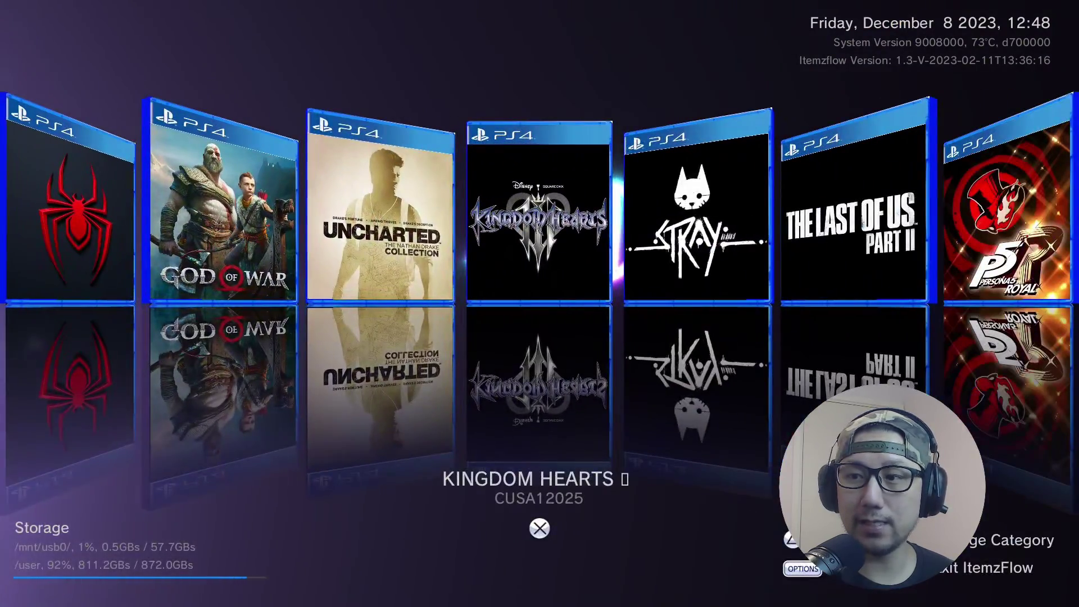